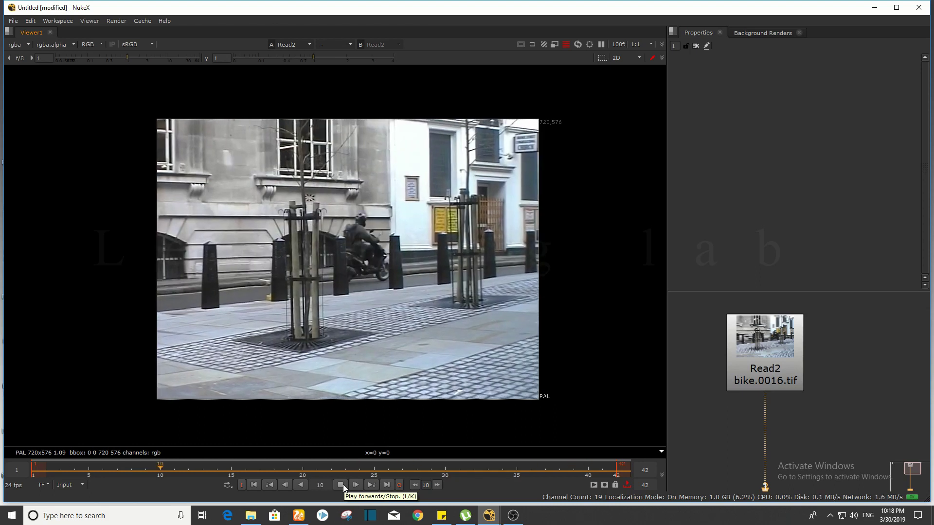
- Stop the footage playback and check the full size format options in the project settings, clearing the settings when finished
click(343, 486)
middle_drag(820, 365, 843, 380)
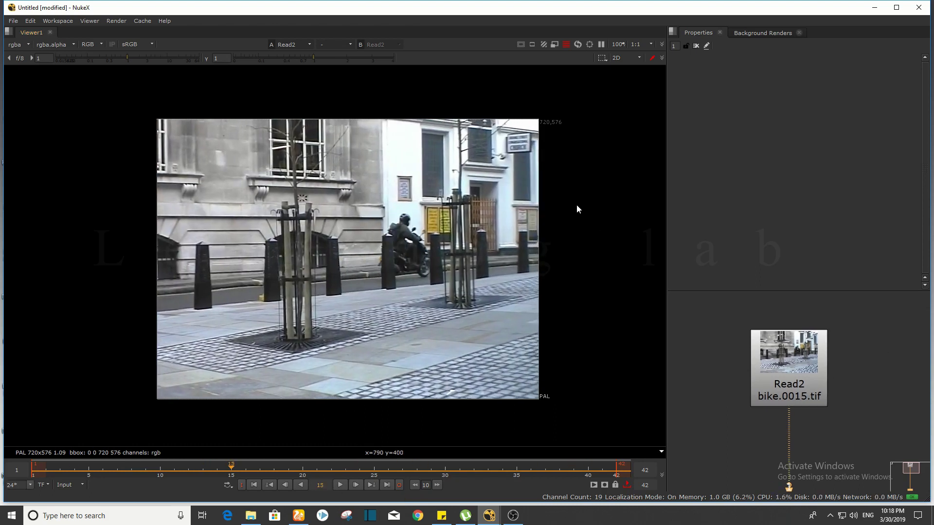
key(s)
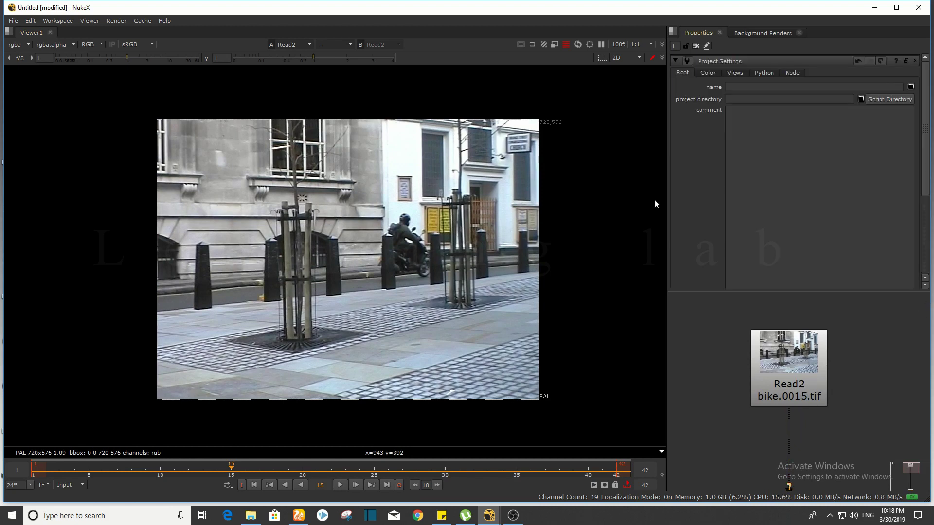
scroll(548, 122, up, 1)
ctrl+shift+drag(534, 111, 571, 134)
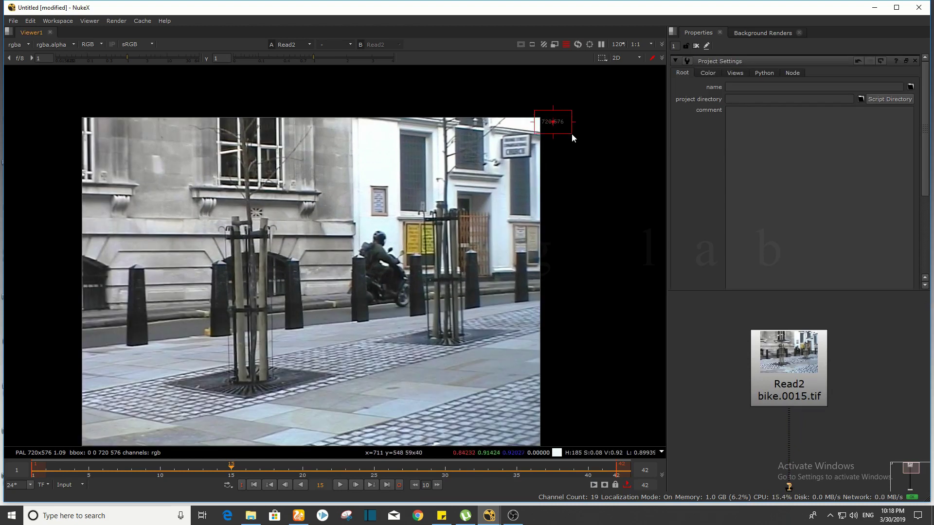
scroll(703, 173, down, 3)
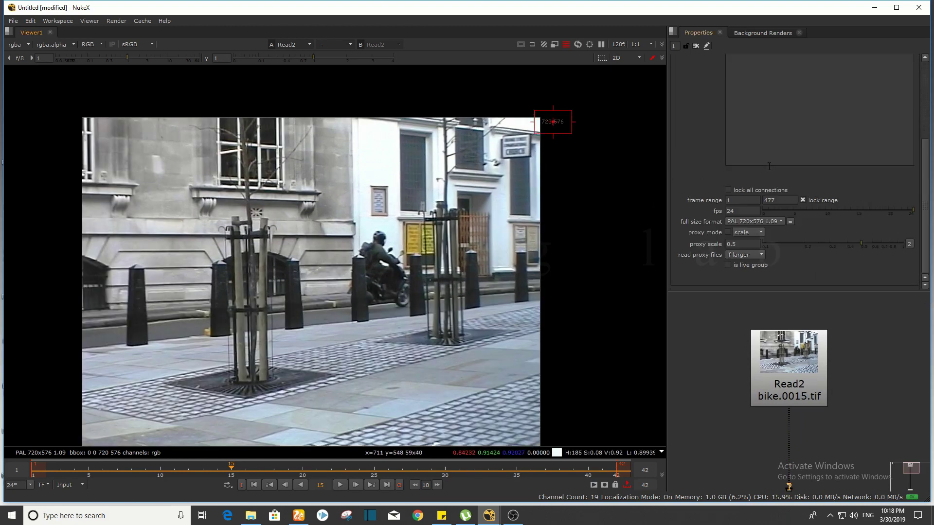
click(761, 222)
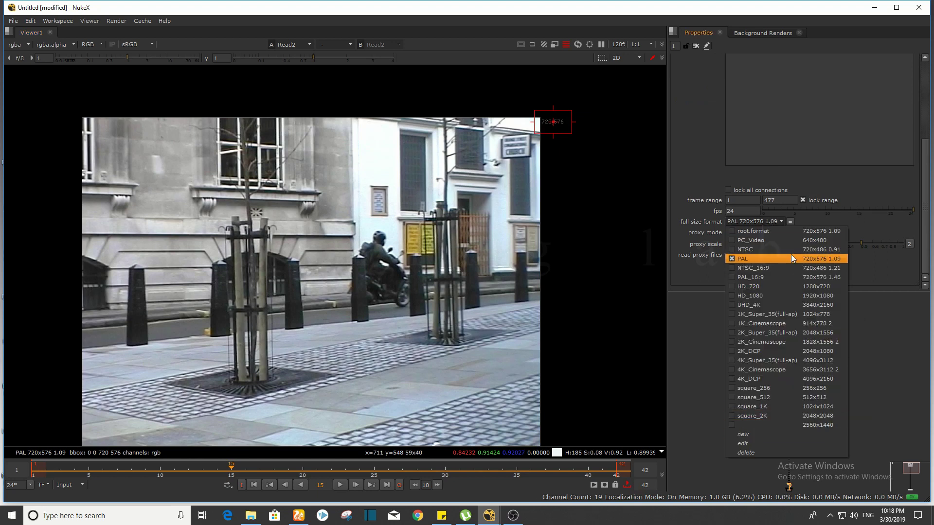
click(613, 163)
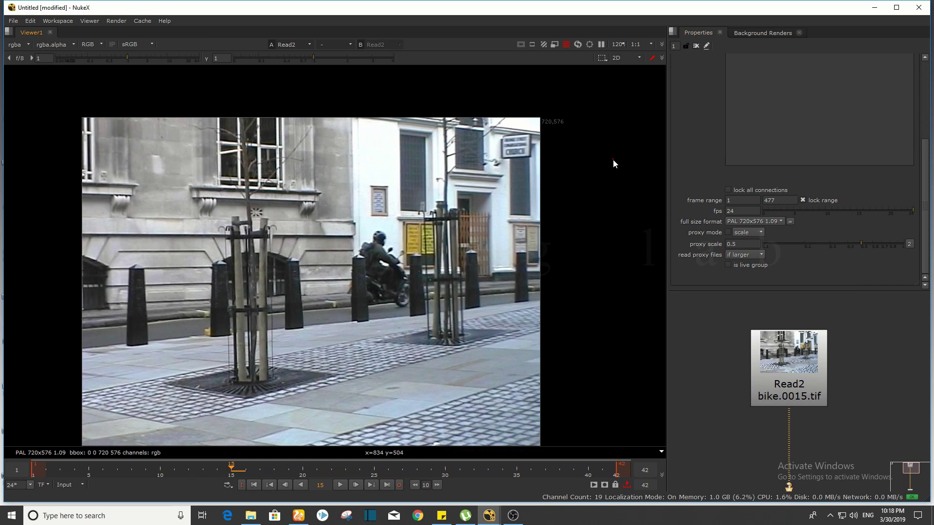
click(696, 46)
middle_drag(469, 256, 497, 213)
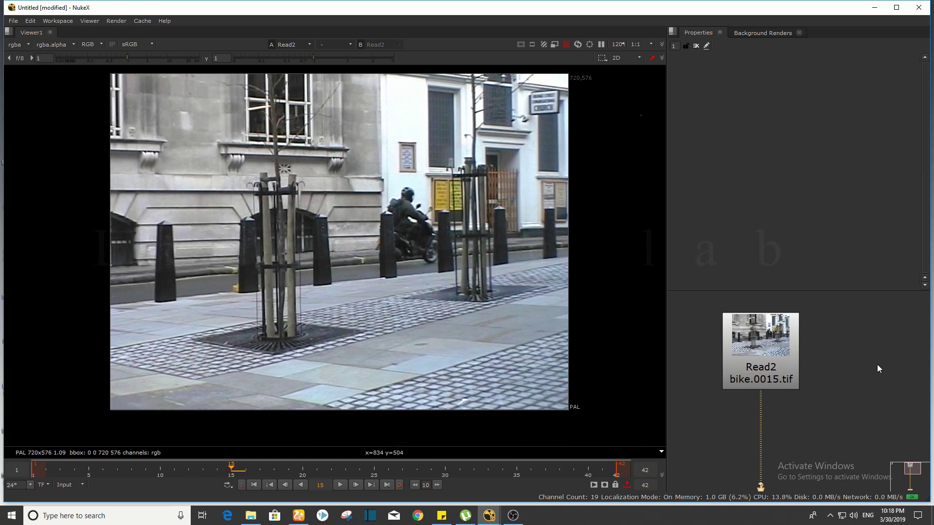
- Add an F_RigRemoval node to the node graph beside Read2
scroll(861, 359, down, 2)
key(Tab)
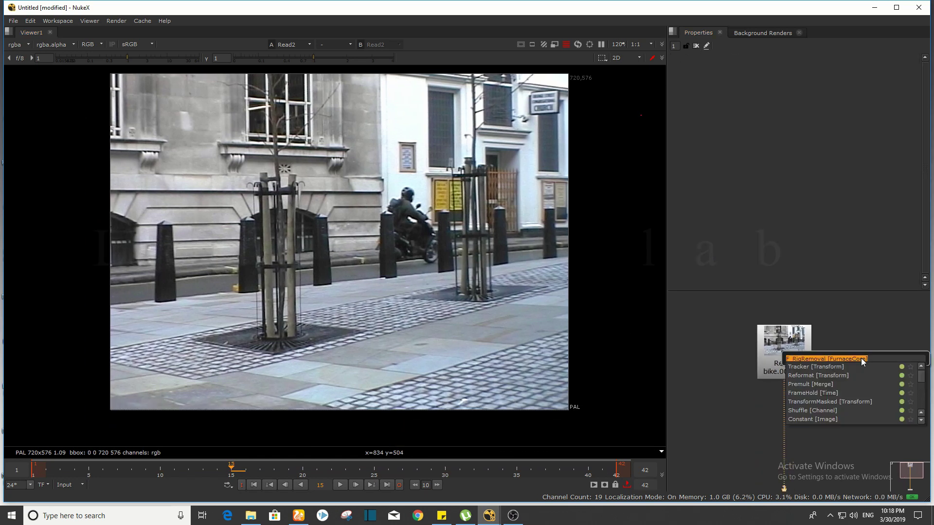
text(f_re)
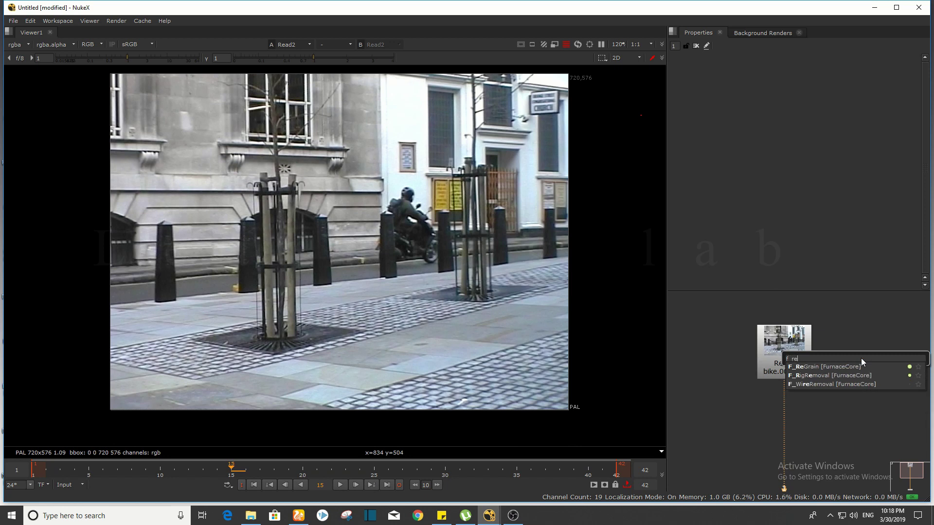
key(Down)
key(Down)
key(Return)
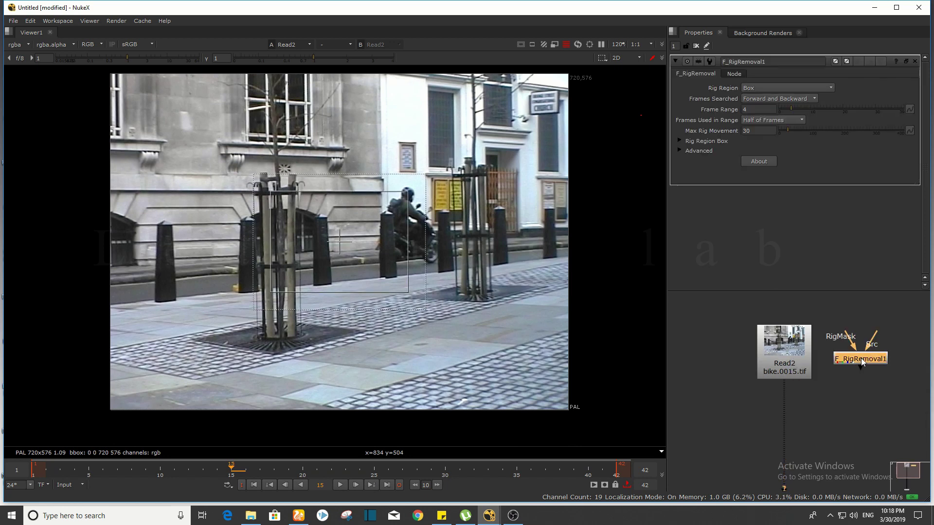
- Move the F_RigRemoval node lower in the node graph, clear of the Read2 node
middle_drag(871, 384, 846, 366)
drag(830, 341, 820, 406)
scroll(839, 405, up, 1)
mouse_move(832, 377)
middle_down()
mouse_move(865, 374)
mouse_move(828, 361)
middle_up()
drag(833, 361, 860, 347)
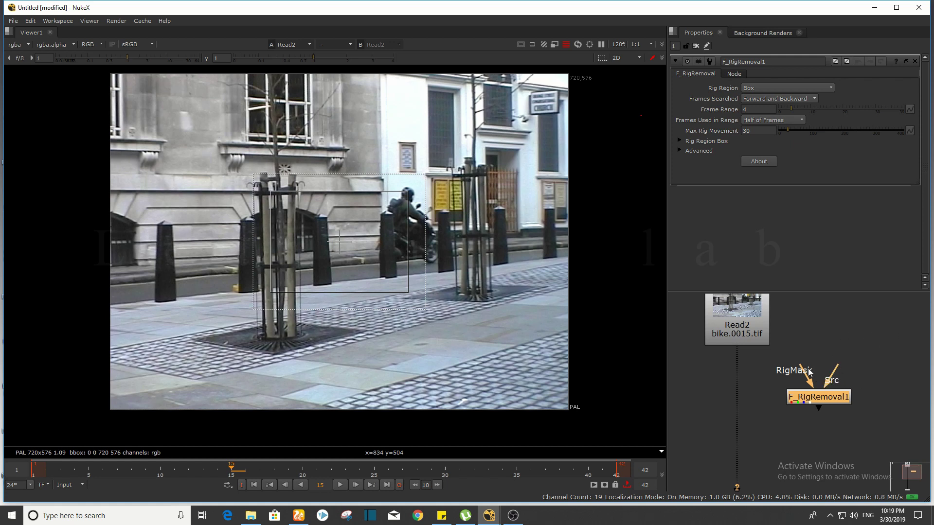
drag(808, 369, 812, 410)
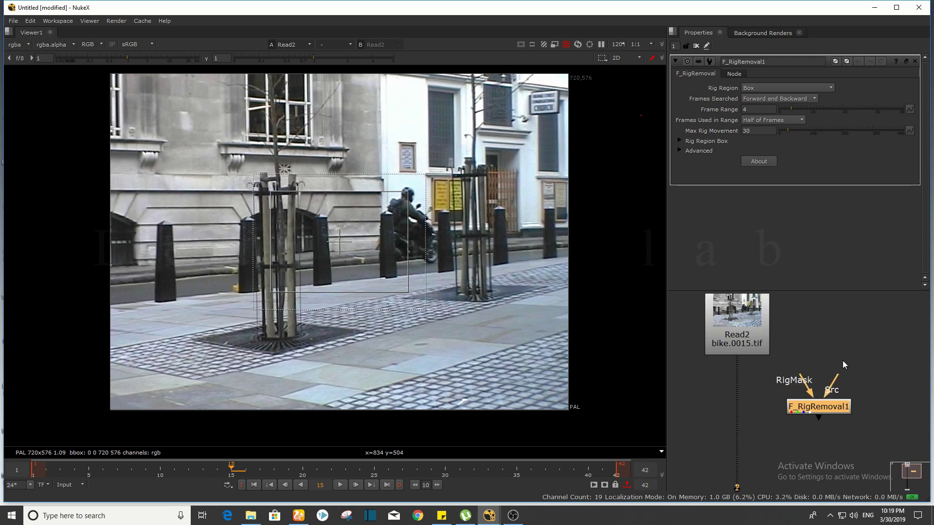
scroll(847, 362, down, 2)
scroll(856, 384, up, 3)
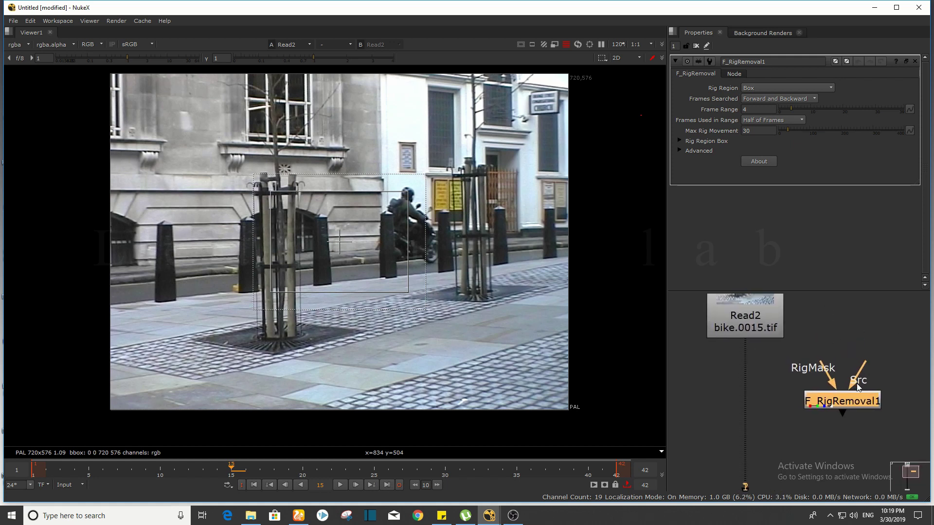
- Connect F_RigRemoval's Src input to Read2, align the node beneath it, and view its output
drag(858, 375, 745, 321)
scroll(812, 378, down, 3)
drag(831, 395, 777, 399)
key(1)
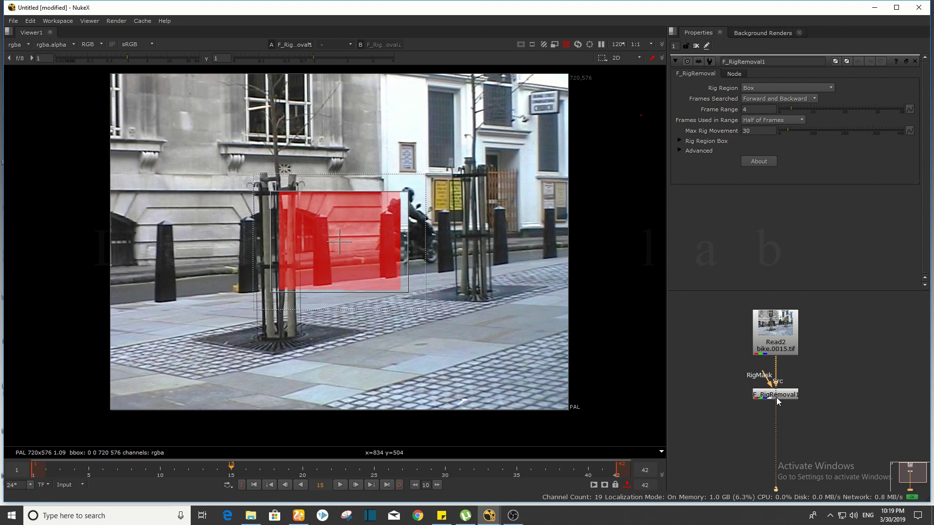
- Expand the Rig Region Box and Advanced settings and move the rig region box over the motorcyclist
middle_drag(431, 263, 468, 311)
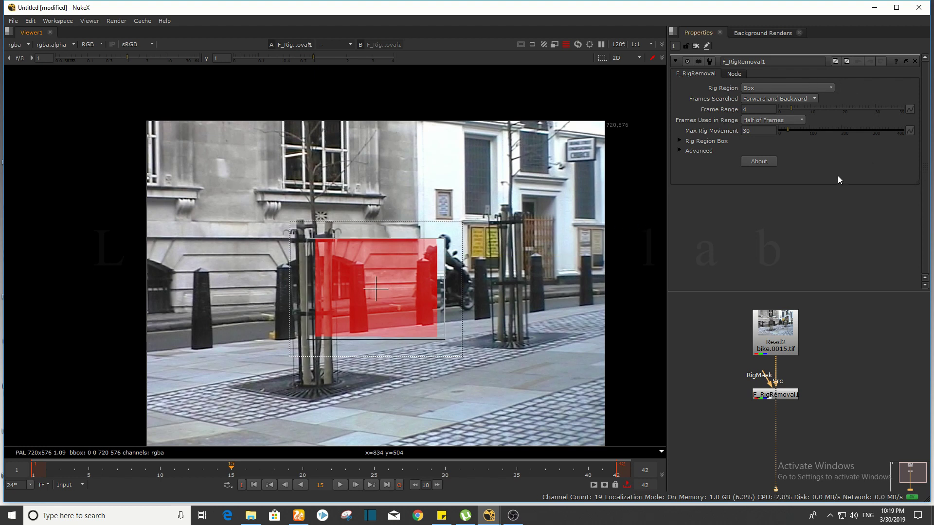
click(680, 141)
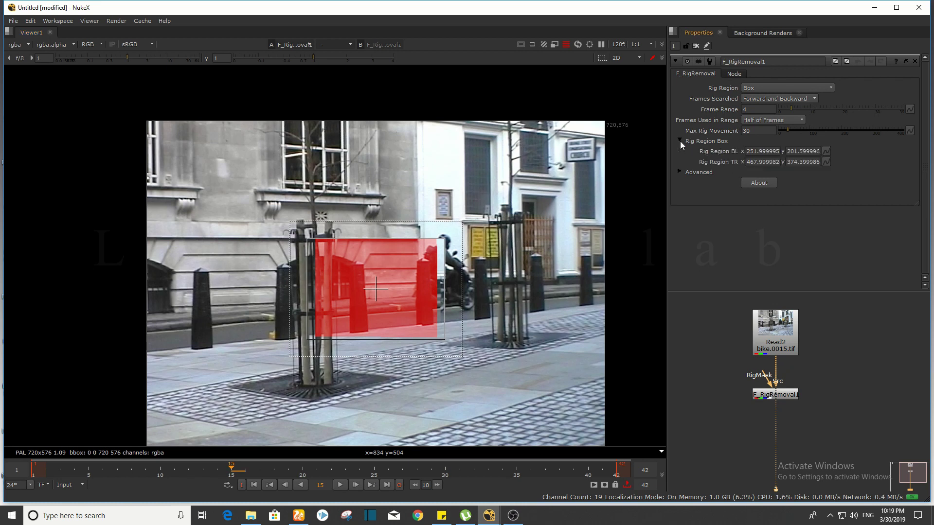
click(679, 172)
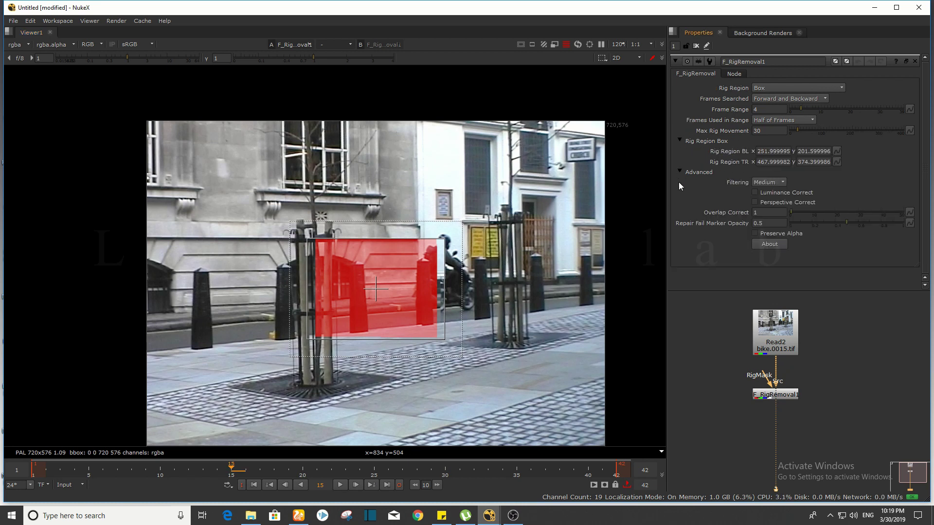
click(813, 85)
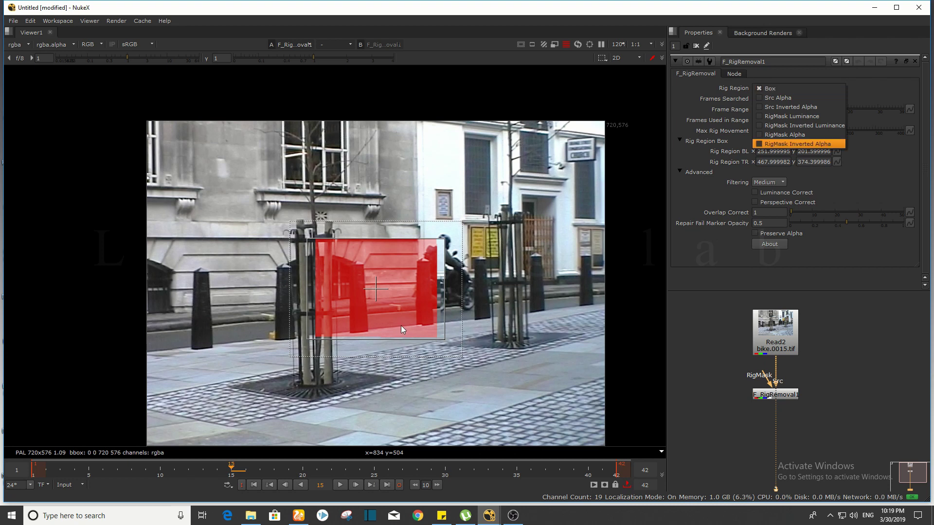
click(381, 294)
drag(381, 294, 456, 290)
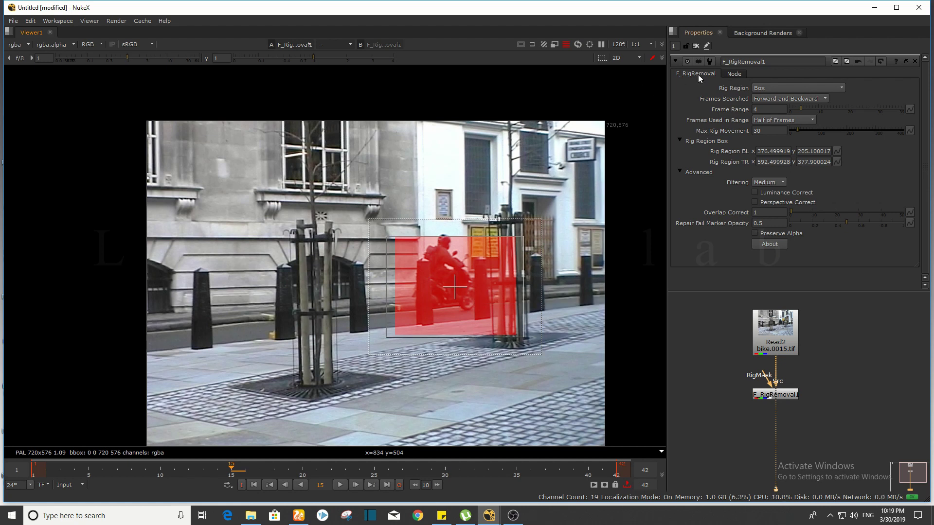
- Examine the Rig Region choices, the RigMask input and the Frames Searched choices of F_RigRemoval
click(764, 86)
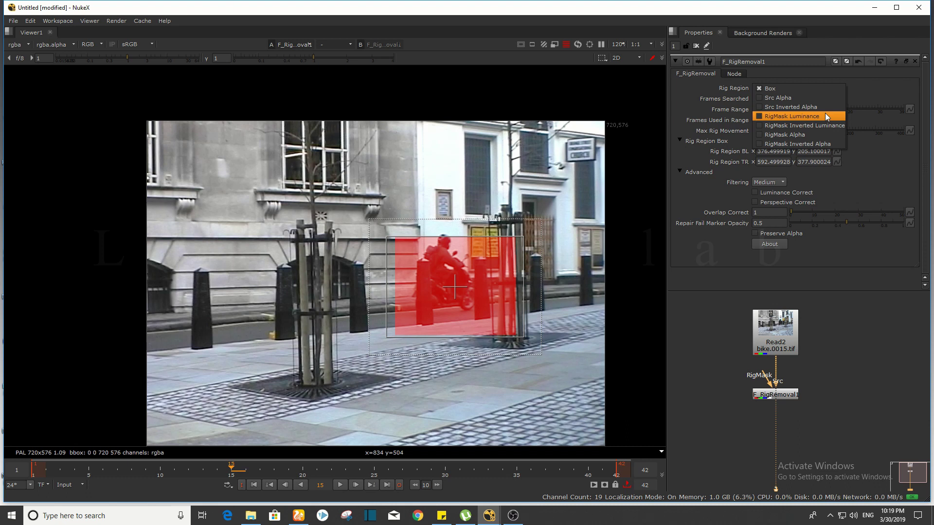
click(770, 381)
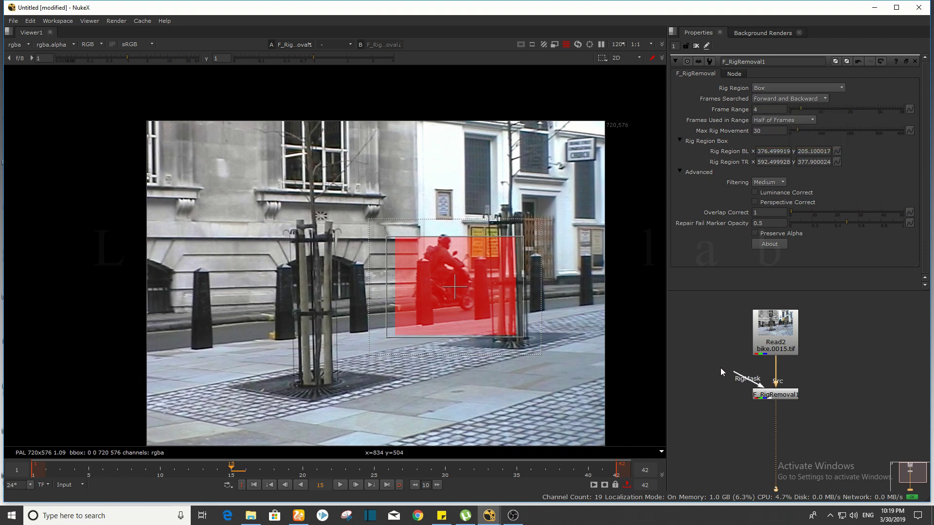
mouse_move(770, 385)
mouse_down()
mouse_move(711, 356)
mouse_move(744, 379)
mouse_up()
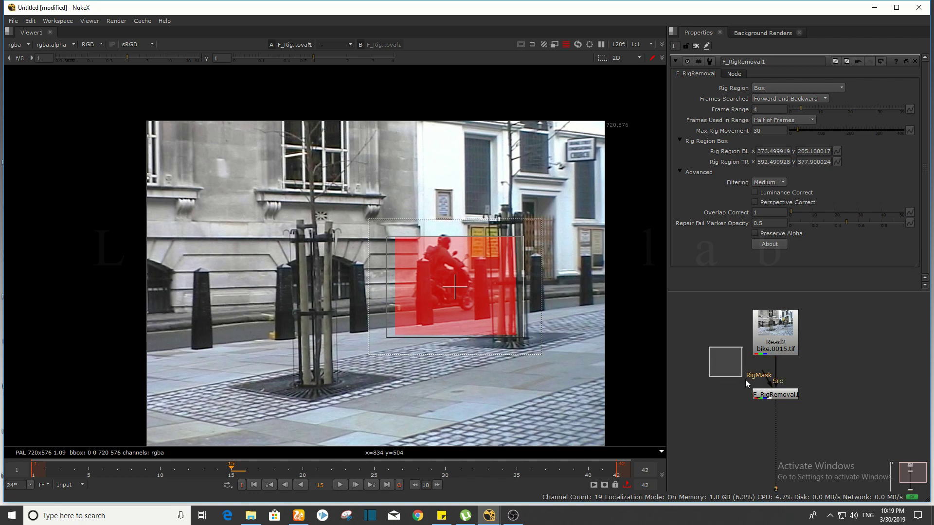
click(786, 100)
click(845, 90)
click(782, 99)
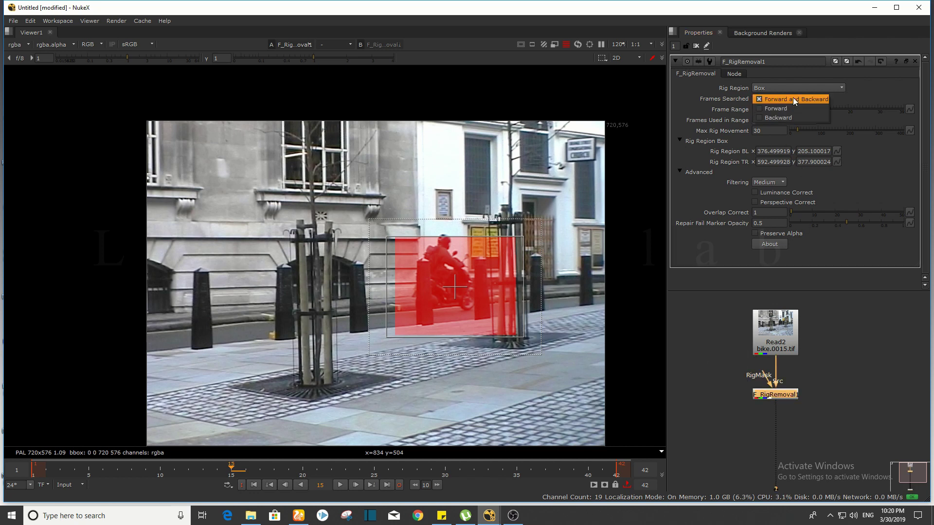
click(792, 100)
- Set F_RigRemoval's Rig Region to Src Alpha
click(822, 89)
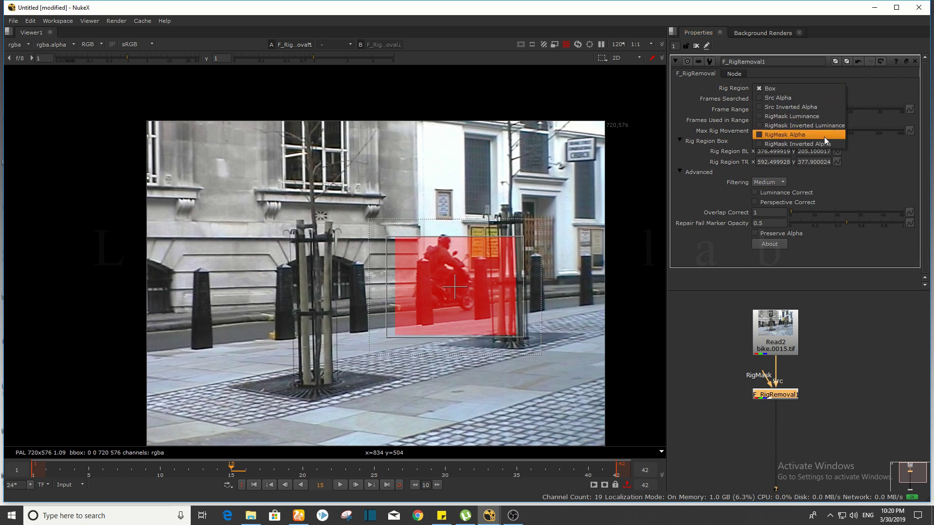
click(801, 97)
click(833, 395)
- Compare the Read2 footage and its alpha channel with the F_RigRemoval output
middle_drag(467, 304, 424, 289)
click(795, 335)
key(1)
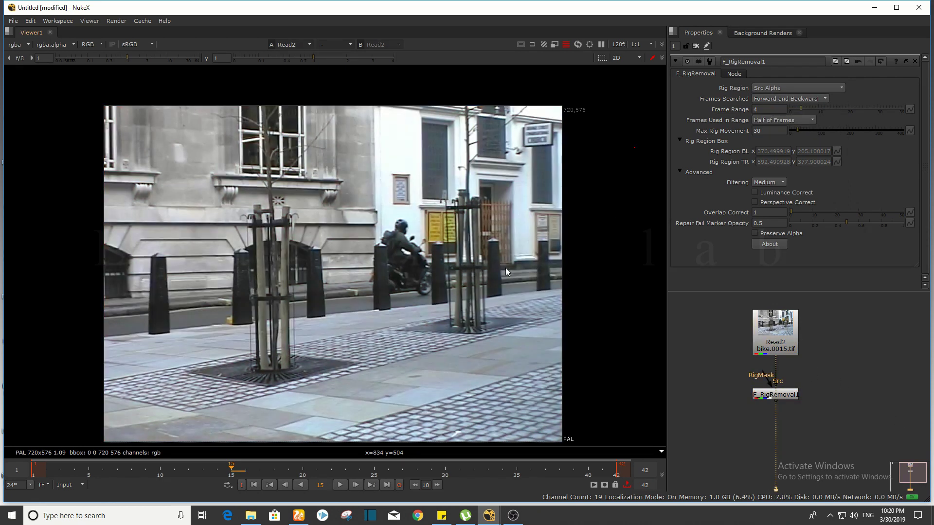
key(f)
key(a)
middle_drag(503, 267, 523, 266)
key(a)
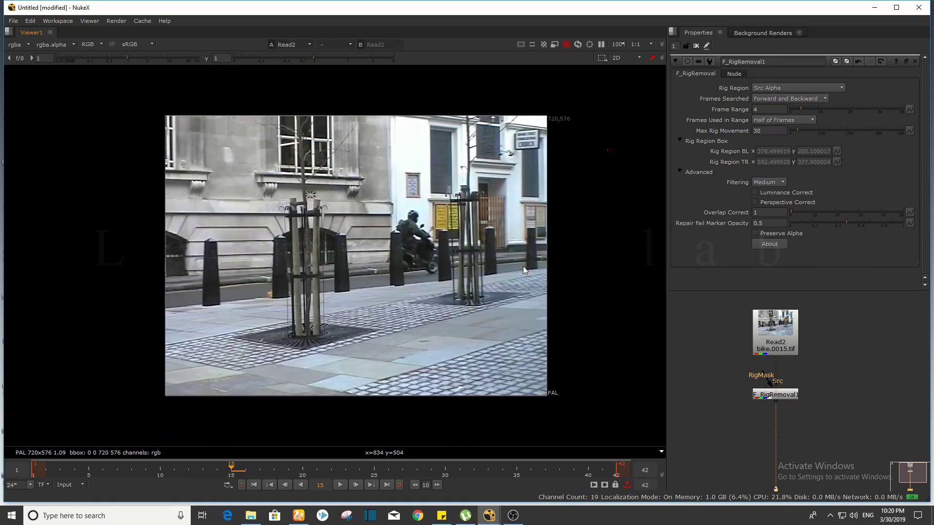
click(778, 395)
key(1)
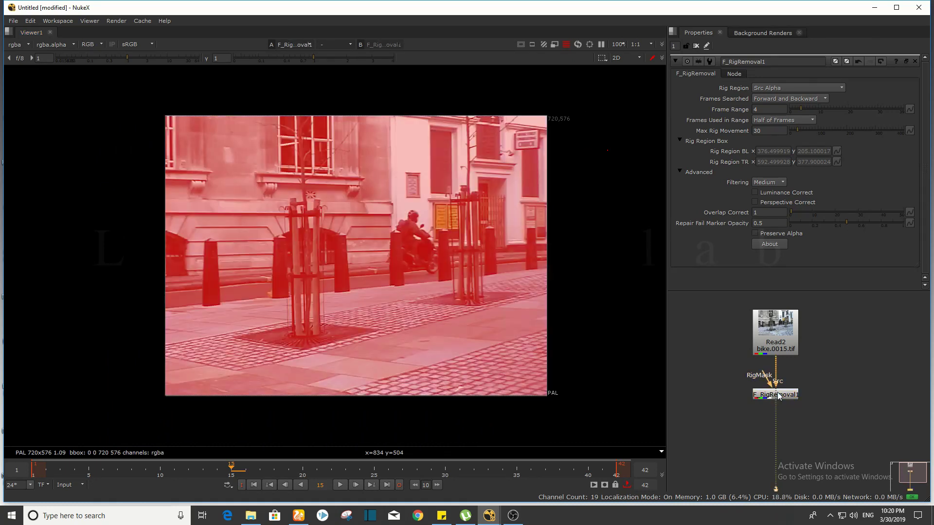
- Make room above F_RigRemoval, add a Roto node beside it, and view the Read2 footage
scroll(778, 396, up, 1)
drag(778, 396, 778, 423)
click(792, 400)
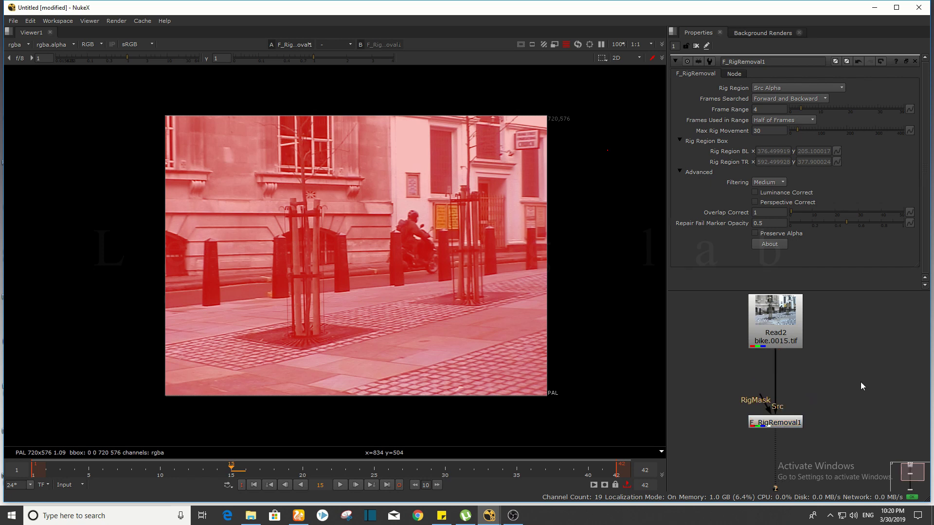
key(o)
click(777, 321)
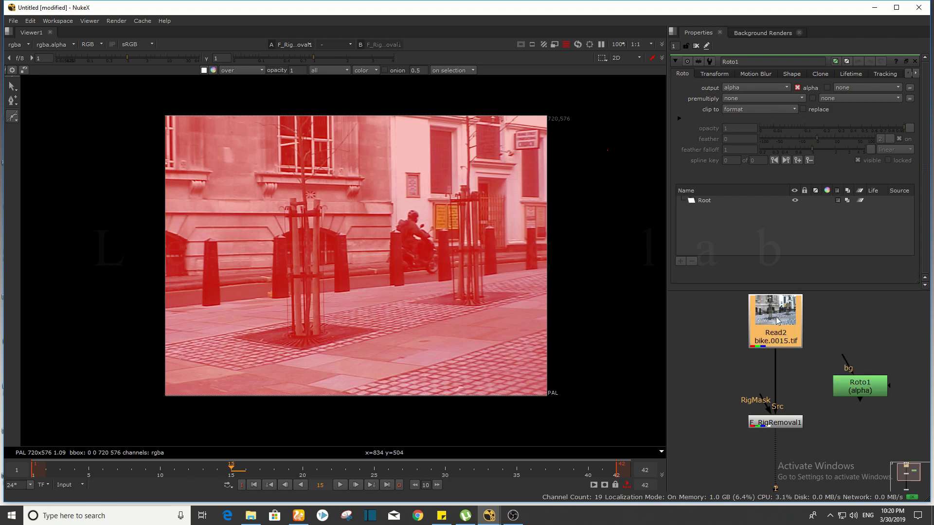
key(1)
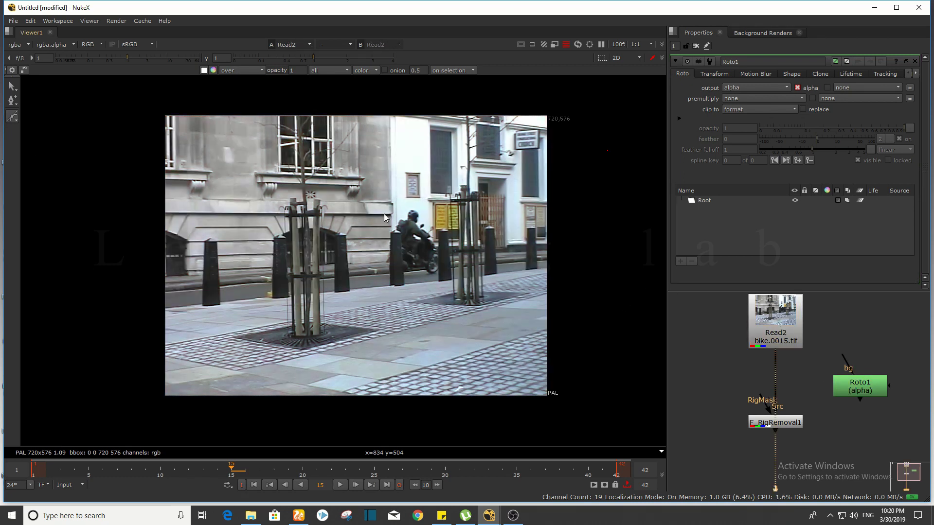
- Go to frame 1 and draw a closed Bezier shape around the motorcyclist
click(46, 470)
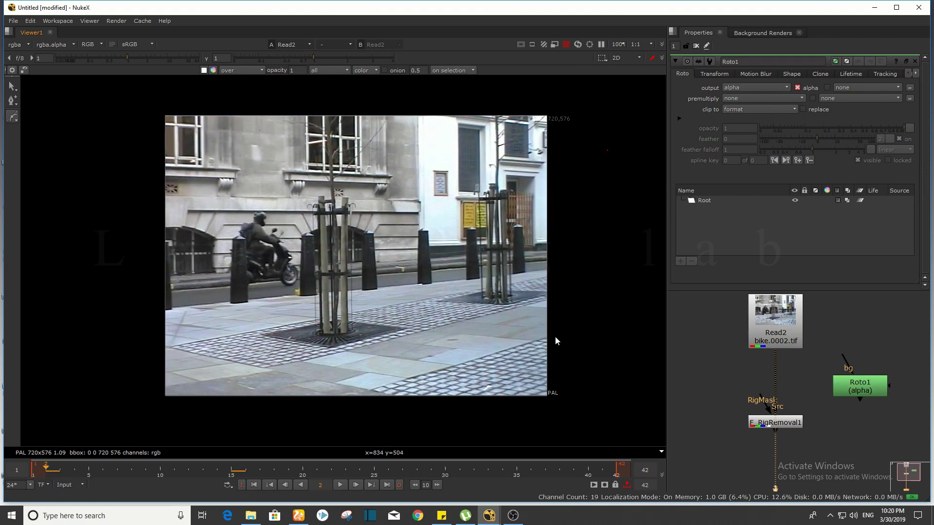
key(Left)
scroll(208, 258, up, 2)
click(212, 282)
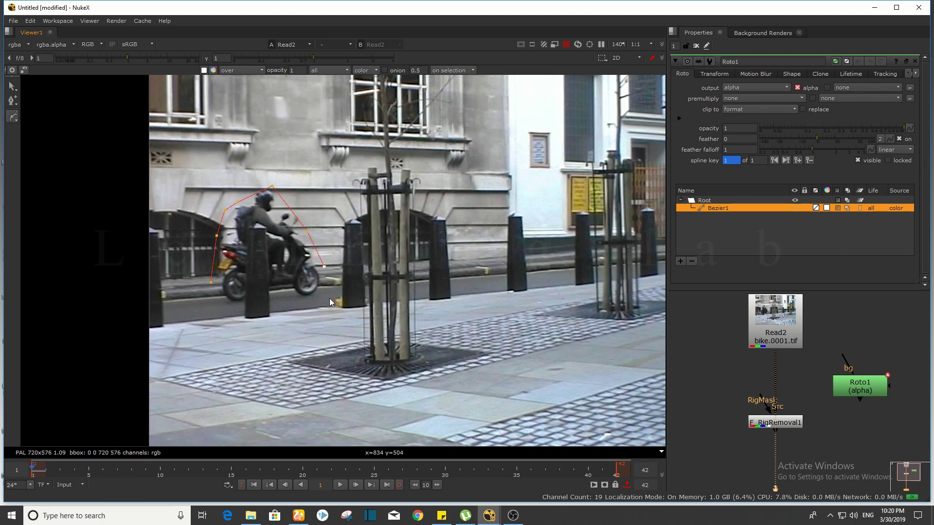
click(211, 282)
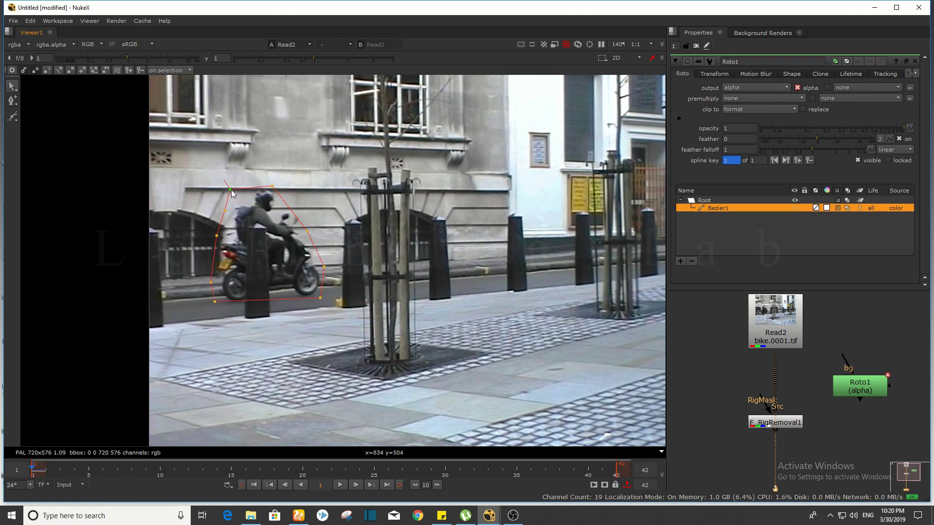
- Smooth all points of the Bezier, adjust its rear edge around the motorcyclist, and select the whole shape
drag(232, 190, 233, 189)
key(ctrl+a)
key(z)
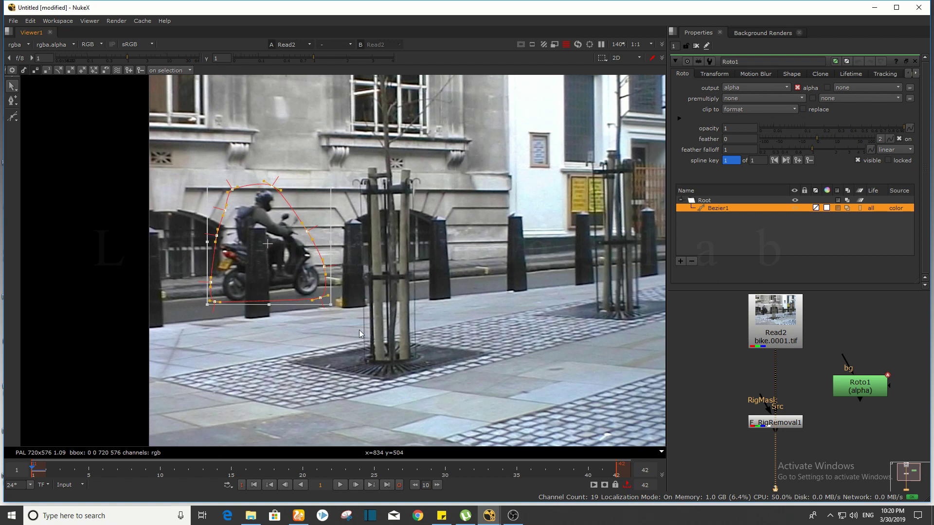
click(374, 254)
drag(216, 236, 214, 209)
drag(356, 162, 162, 389)
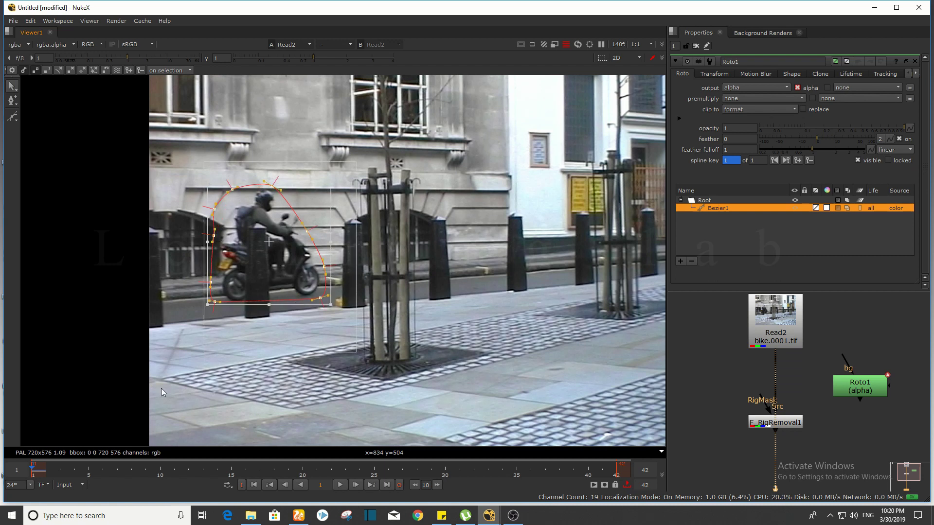
- Keyframe the selected Bezier at frames 5 and 15 by moving it over the motorcyclist
click(89, 470)
drag(303, 248, 523, 263)
click(231, 470)
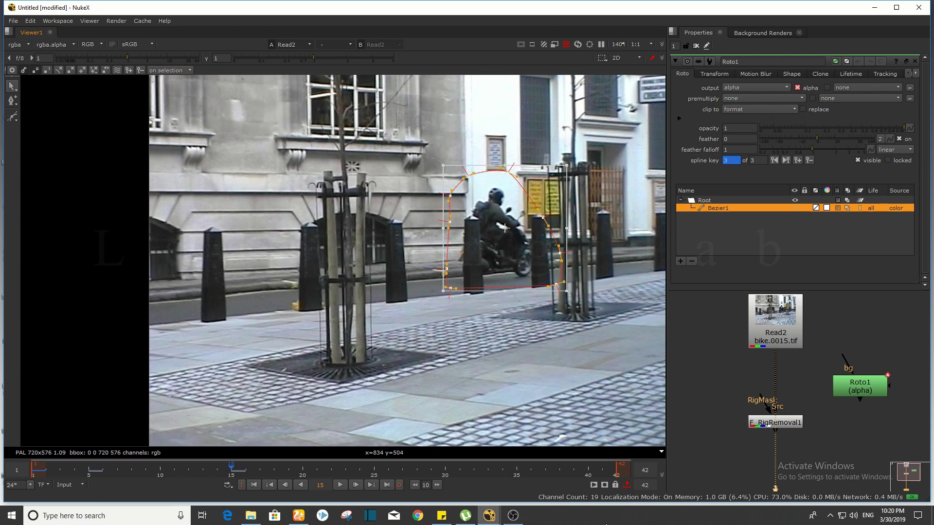
- At frame 25, move the Bezier onto the motorcyclist and scale it down slightly to fit
click(375, 472)
middle_drag(581, 380, 404, 370)
drag(334, 247, 485, 245)
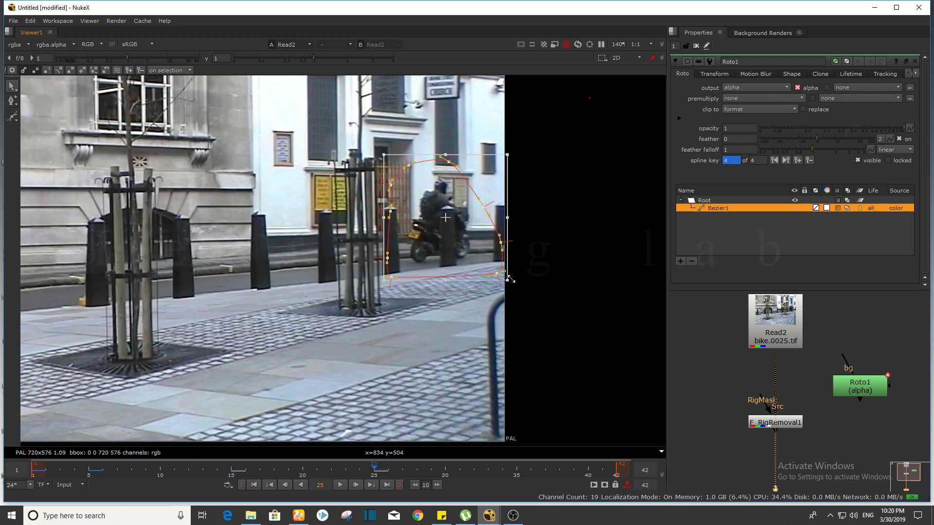
drag(515, 286, 499, 275)
drag(442, 236, 447, 236)
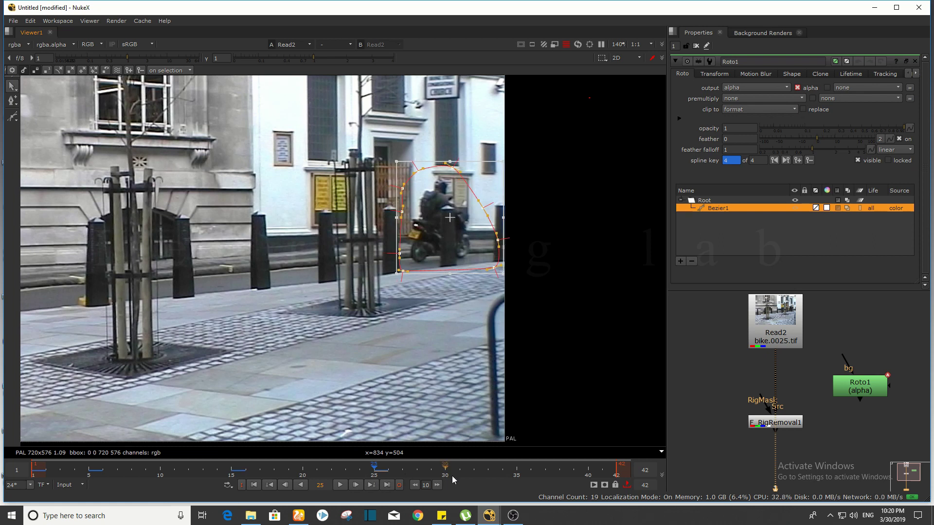
- Keyframe the Bezier across the frames up to about 36 so it follows the motorcyclist beyond the image edge
click(517, 471)
middle_drag(532, 347, 551, 344)
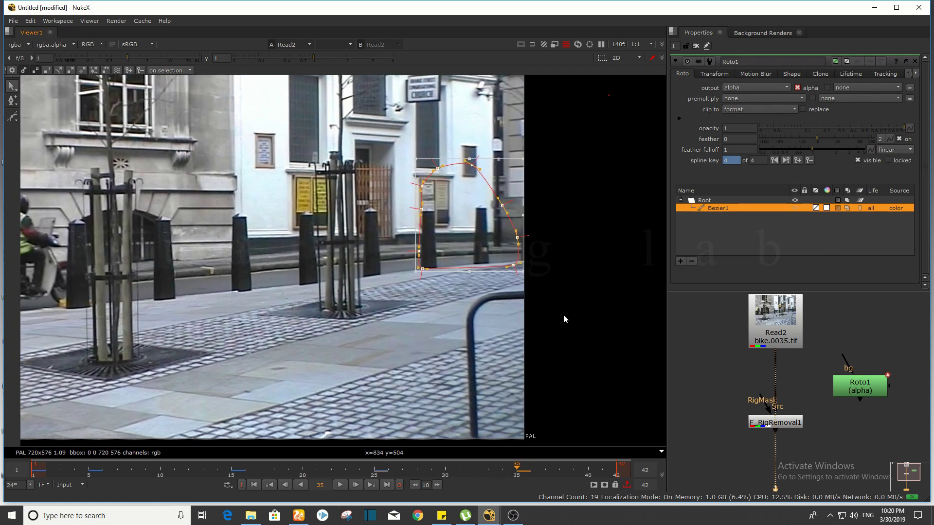
key(Left)
key(Left)
key(Left)
key(Left)
key(Left)
key(Left)
drag(469, 229, 621, 236)
key(Left)
key(Right)
key(Right)
key(Right)
key(Right)
key(Right)
key(Right)
key(Right)
key(Right)
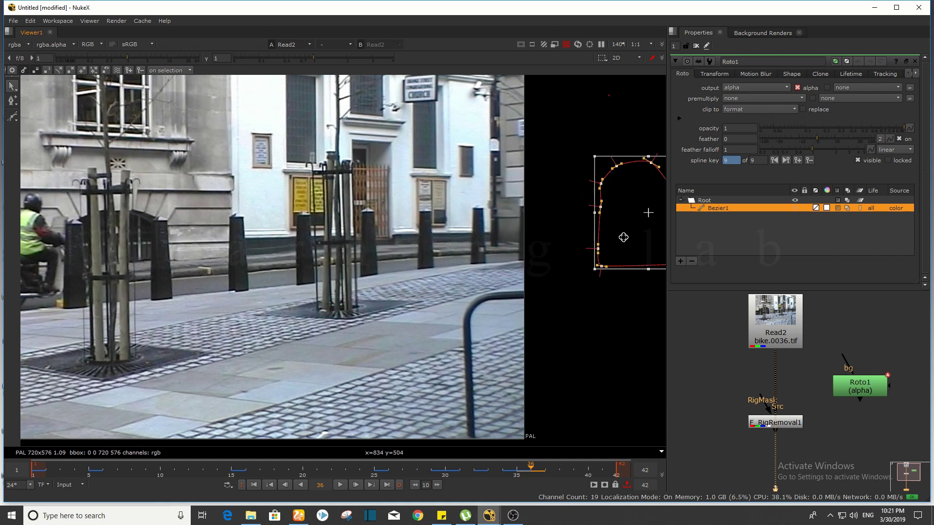
- Step backwards through the footage to frame 6, checking that the Bezier covers the motorcyclist
scroll(577, 312, down, 4)
scroll(478, 298, up, 2)
key(Left)
key(Left)
key(Left)
key(Left)
key(Left)
key(Left)
key(Left)
key(Left)
key(Left)
key(Left)
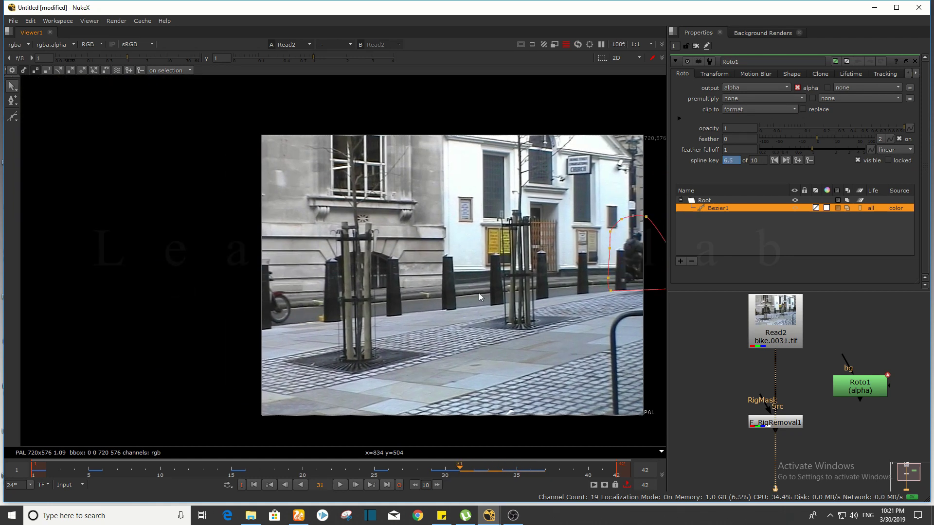
key(Left)
key(Left)
key(Left)
key(Left)
key(Left)
key(Left)
key(Left)
key(Left)
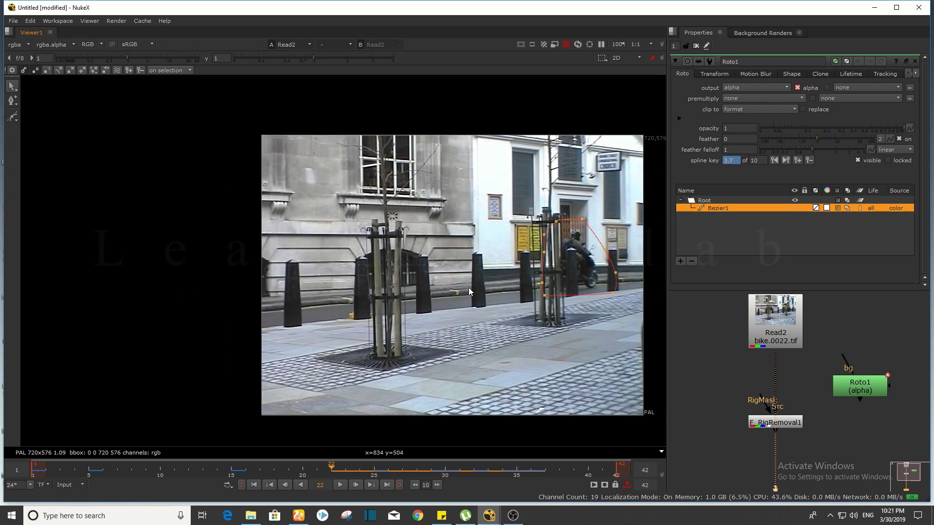
middle_drag(457, 296, 389, 297)
key(Left)
key(Left)
key(Left)
key(Left)
key(Left)
key(Left)
key(Left)
key(Left)
key(Left)
key(Left)
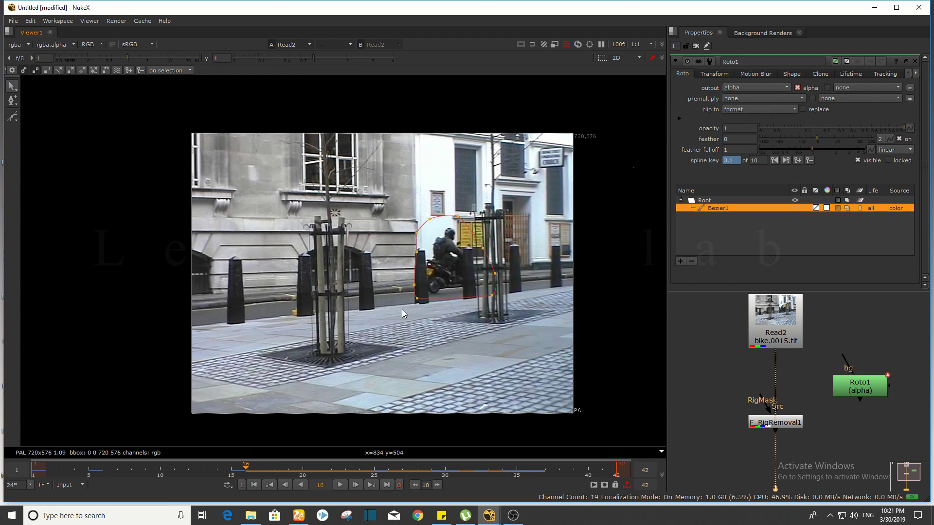
key(Left)
key(Left)
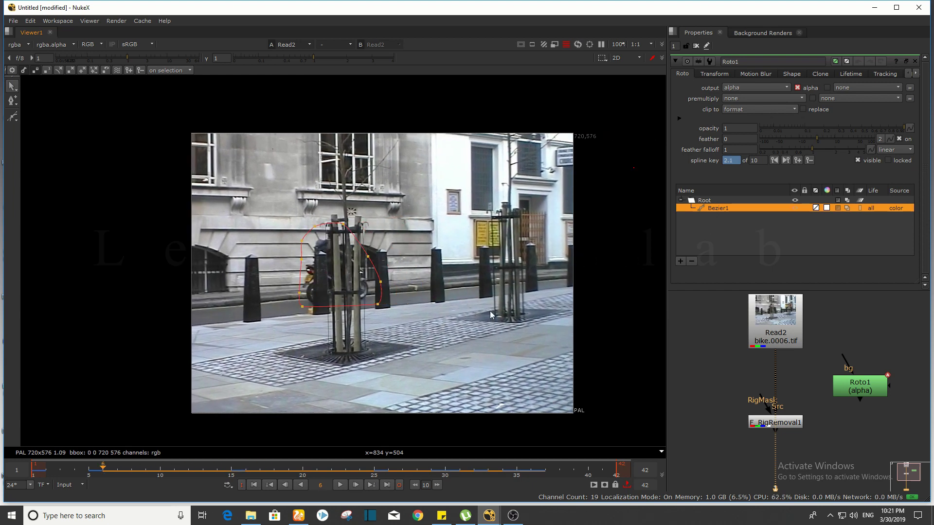
- Insert the Roto1 node into the connection between Read2 and F_RigRemoval1
middle_drag(746, 409, 744, 361)
drag(791, 371, 819, 388)
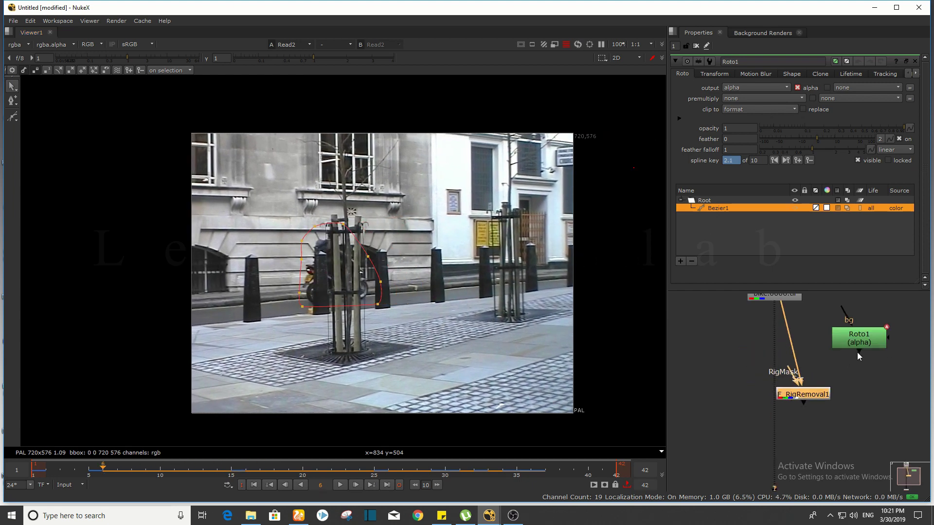
middle_drag(856, 352, 864, 384)
click(871, 377)
middle_drag(450, 267, 454, 279)
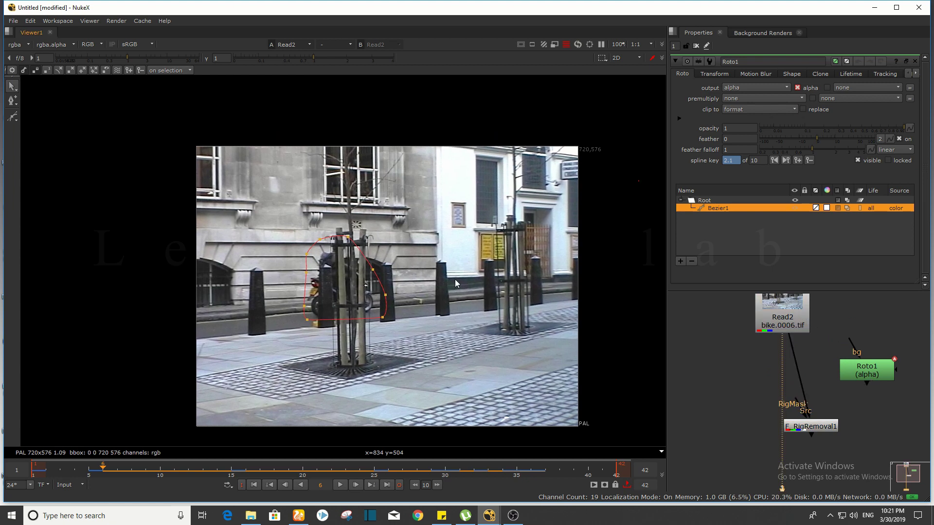
key(a)
drag(877, 372, 793, 364)
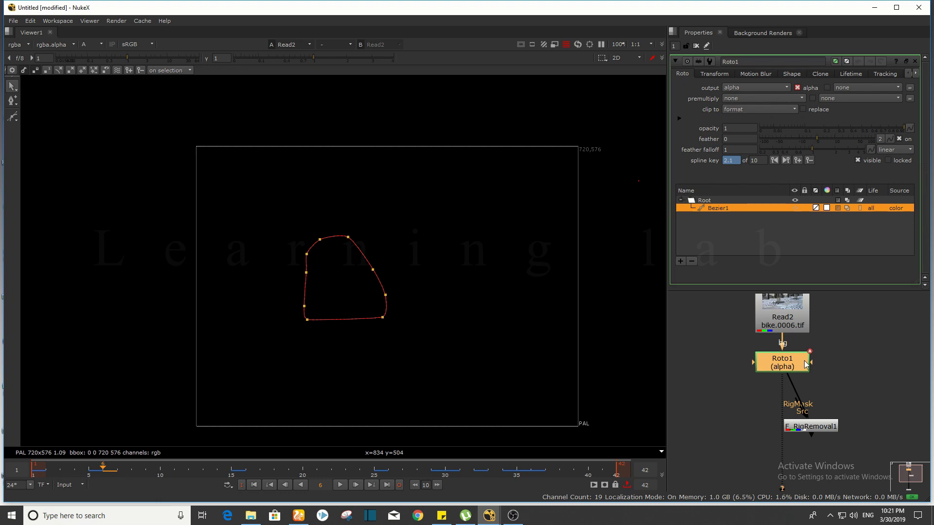
- View Roto1's output, check its matte in the alpha channel, and return to the colour image
key(1)
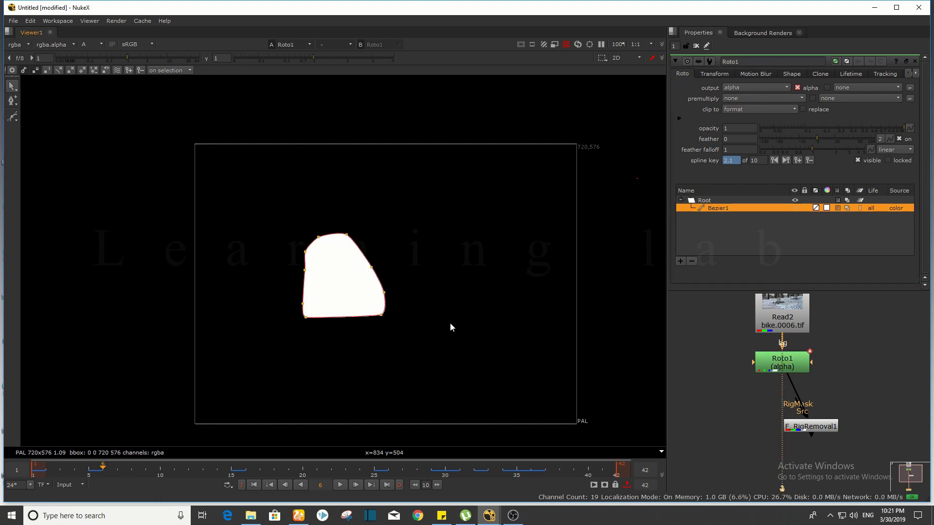
key(a)
key(a)
key(a)
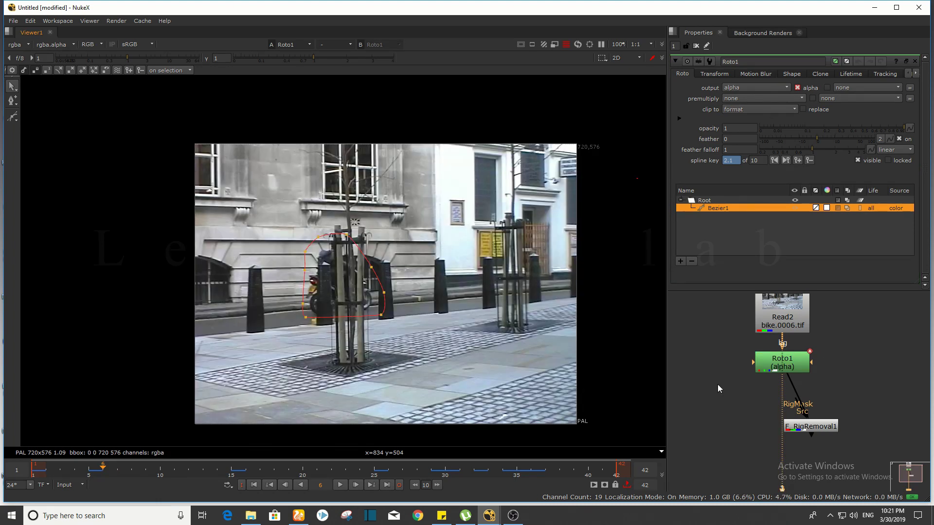
- Align F_RigRemoval1 beneath Roto1, view its output, and replace the open Roto properties with those of F_RigRemoval1
drag(812, 431, 782, 432)
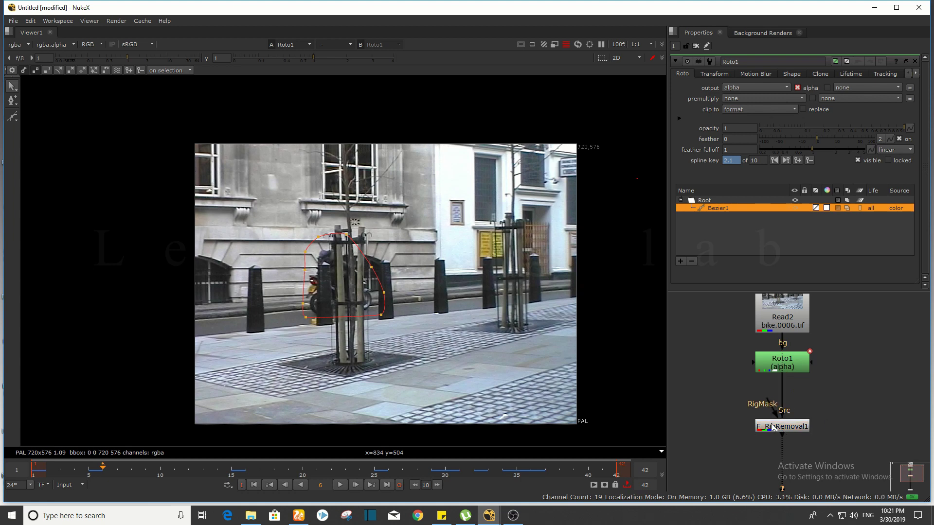
key(1)
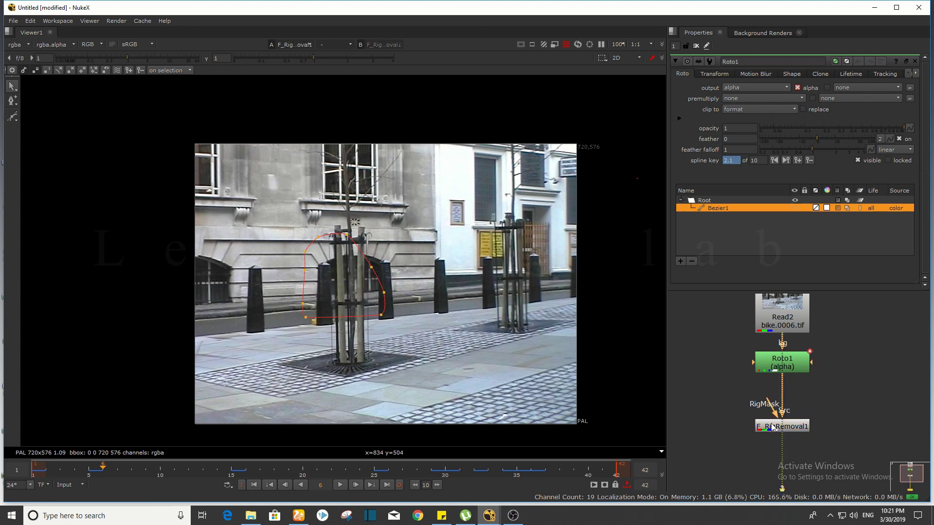
middle_drag(465, 264, 440, 252)
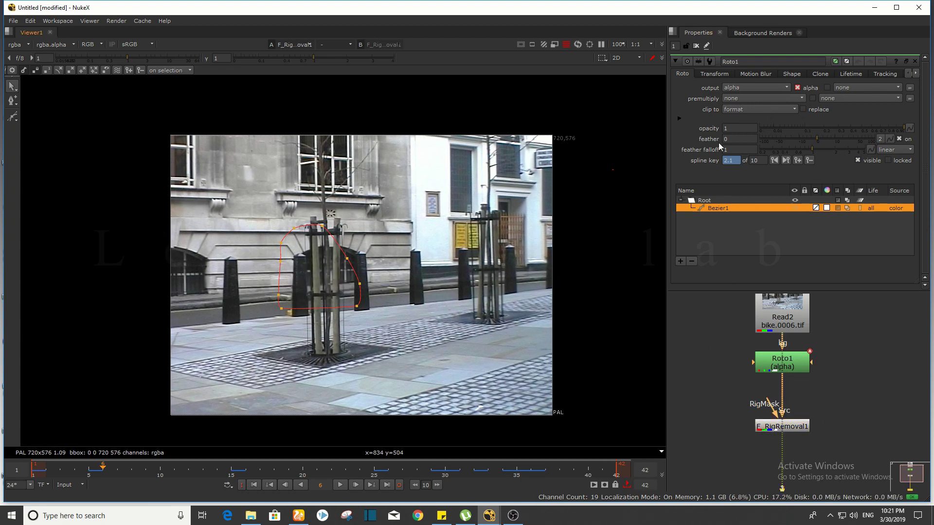
click(695, 47)
double_click(797, 422)
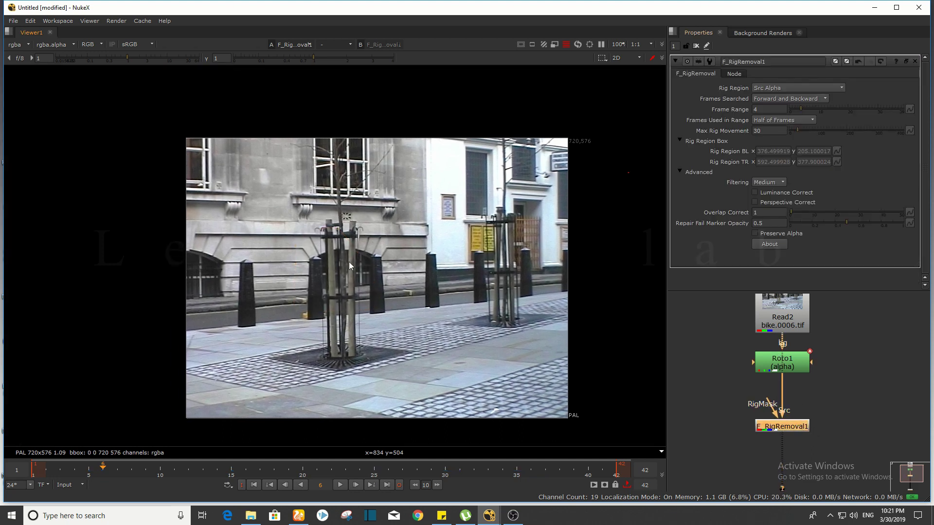
- Compare the F_RigRemoval1 output with the original Read2 footage at frame 6, focusing on the motorcyclist's area
scroll(311, 256, up, 3)
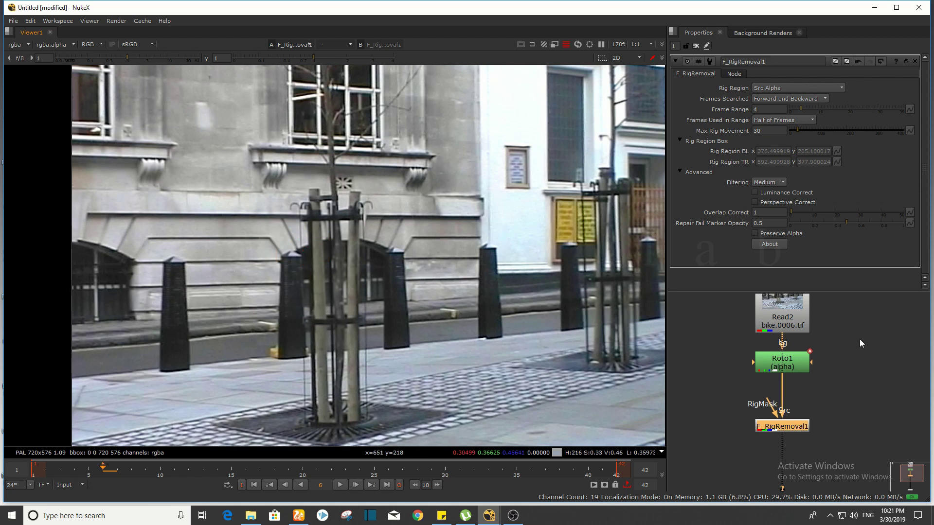
scroll(832, 328, down, 1)
click(795, 316)
key(2)
double_click(809, 409)
key(1)
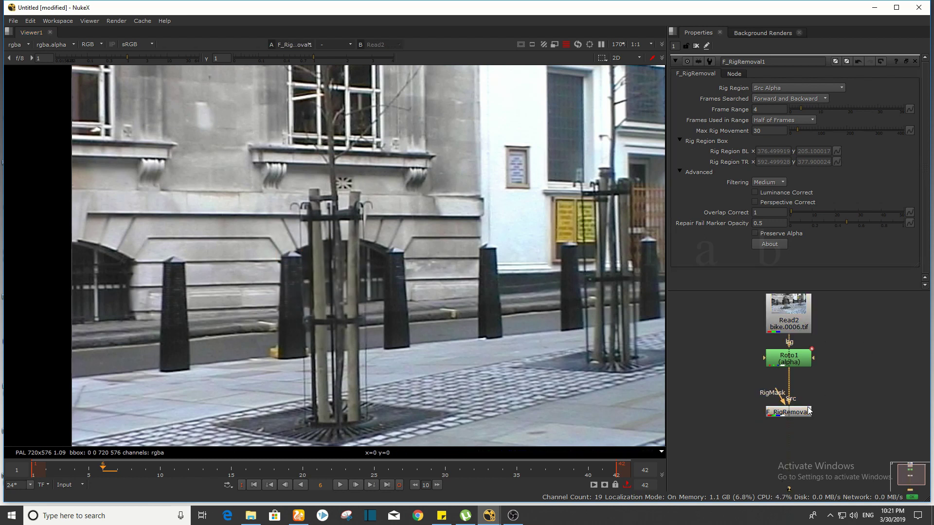
key(2)
key(1)
scroll(349, 222, down, 2)
middle_drag(368, 253, 351, 252)
key(2)
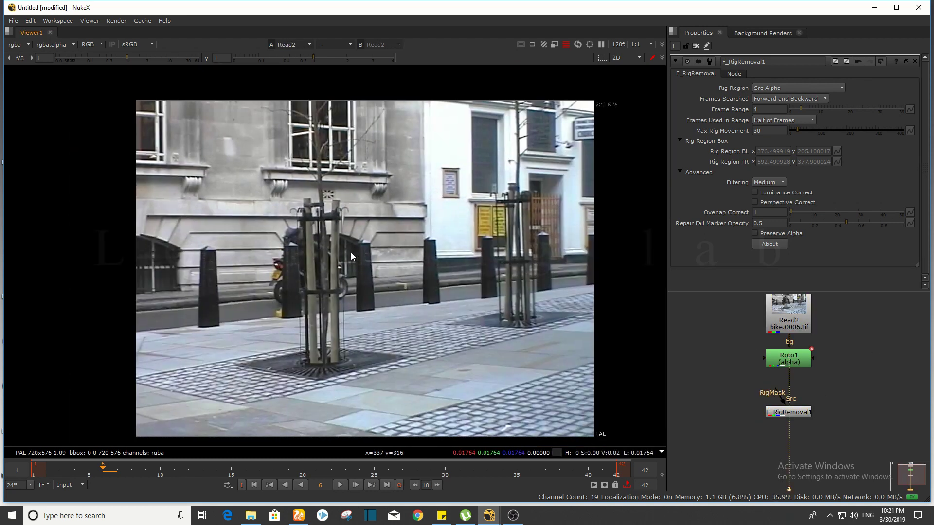
key(1)
key(2)
key(1)
key(2)
key(1)
key(2)
key(1)
key(2)
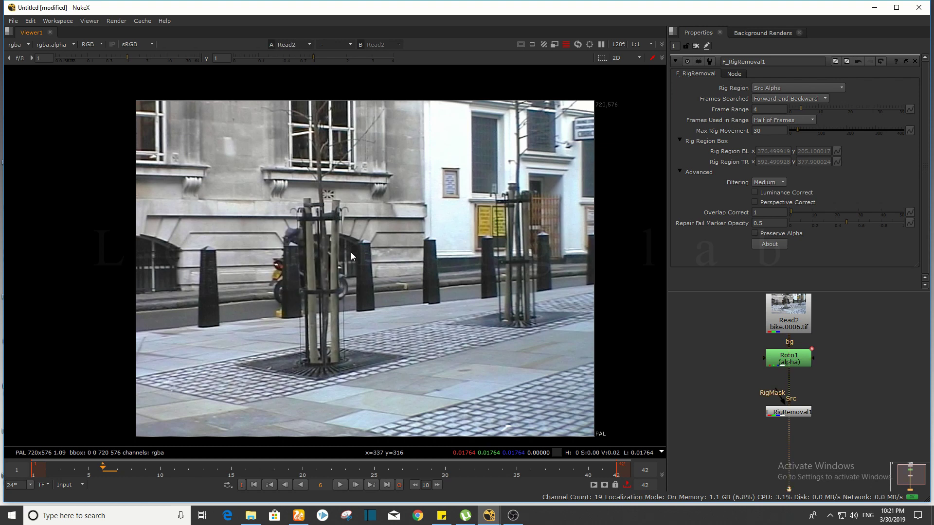
key(1)
key(2)
key(1)
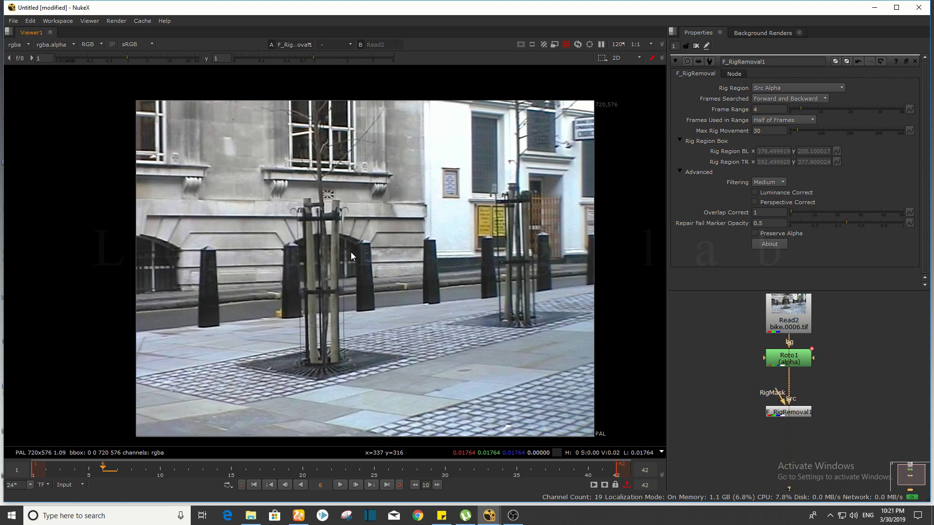
- Play the F_RigRemoval1 output, stop it, and scrub back to frame 1 to examine the repair
click(340, 485)
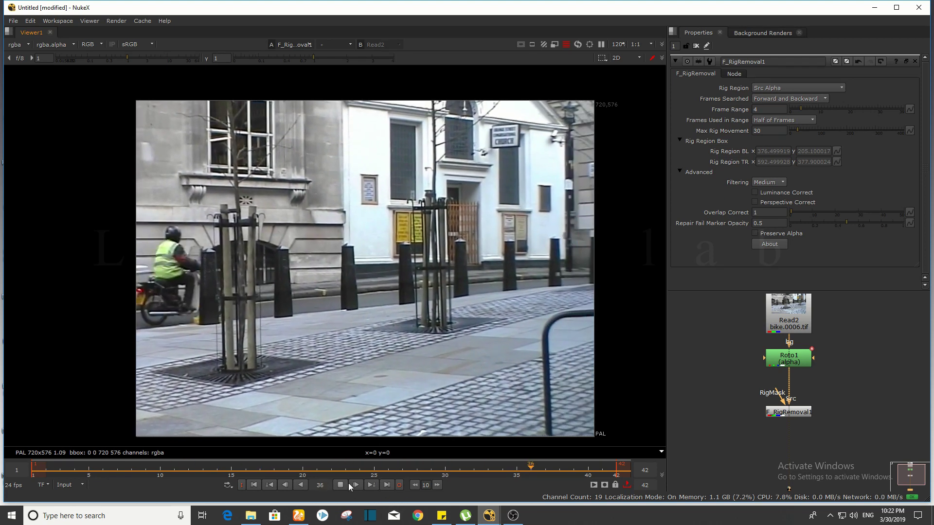
click(340, 485)
click(270, 471)
drag(268, 470, 231, 479)
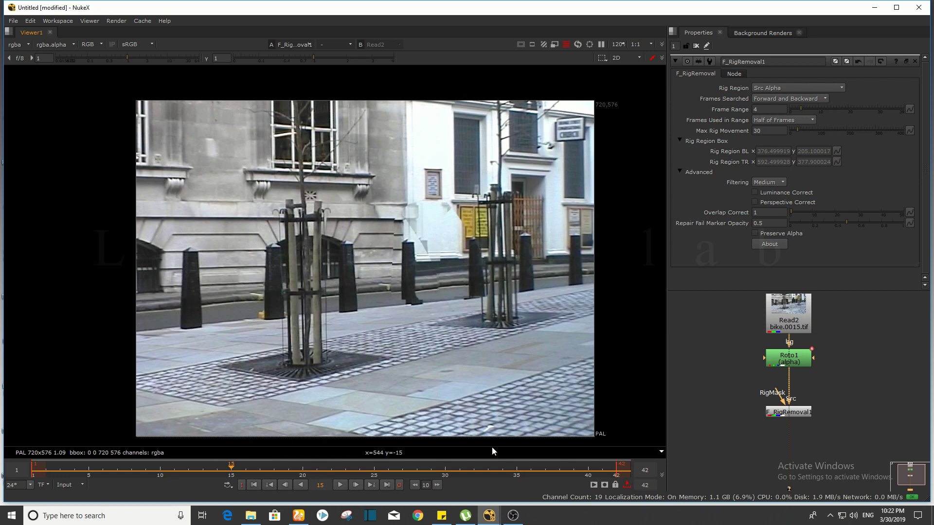
drag(503, 469, 21, 461)
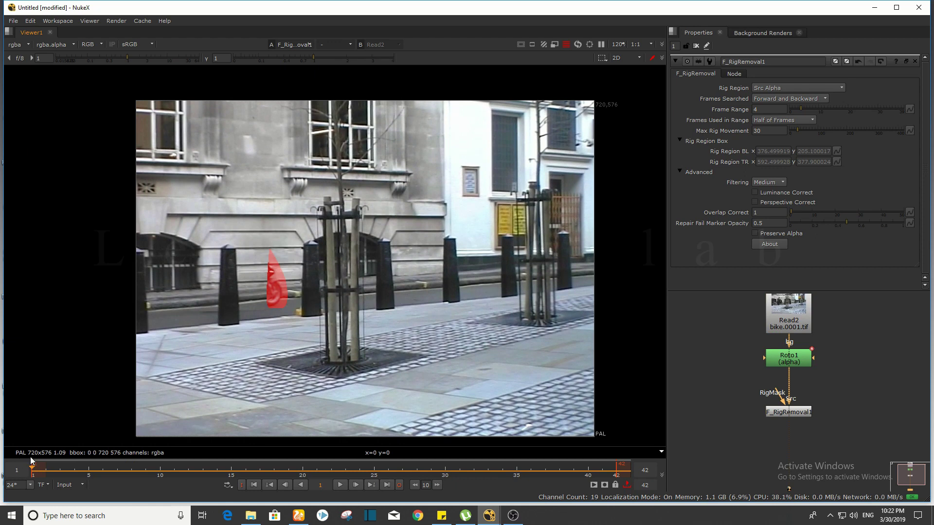
- Inspect the repaired area closely over frames 1 to 5 and return to frame 1
scroll(261, 300, up, 3)
scroll(387, 315, down, 2)
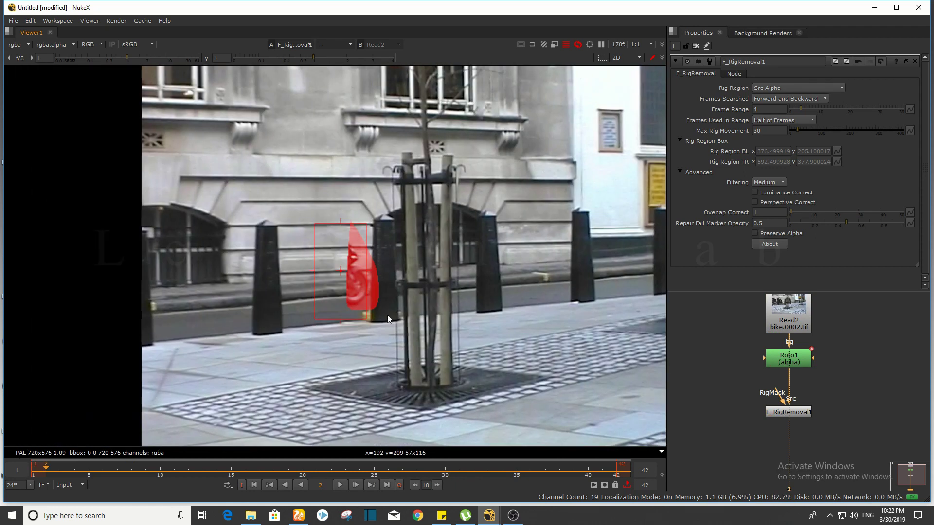
scroll(407, 308, down, 2)
click(93, 468)
drag(94, 468, 38, 470)
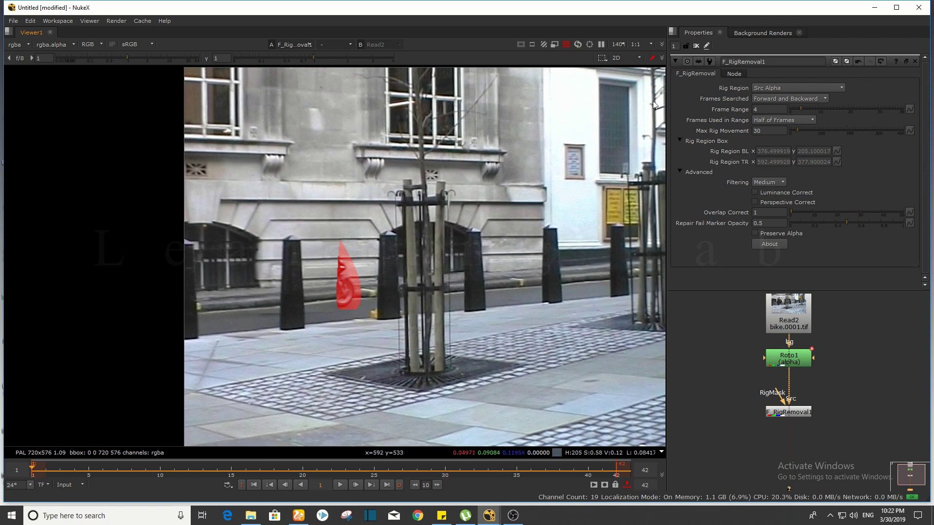
- Sample the failed repair area at frame 1 and set F_RigRemoval1's Frame Range to 6
click(770, 110)
middle_drag(534, 252, 471, 236)
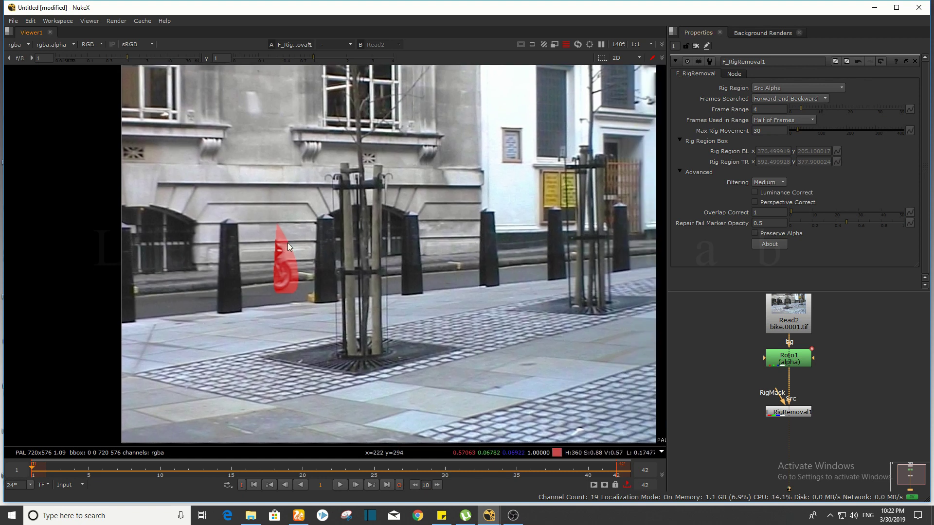
ctrl+shift+drag(298, 249, 307, 256)
ctrl+click(298, 305)
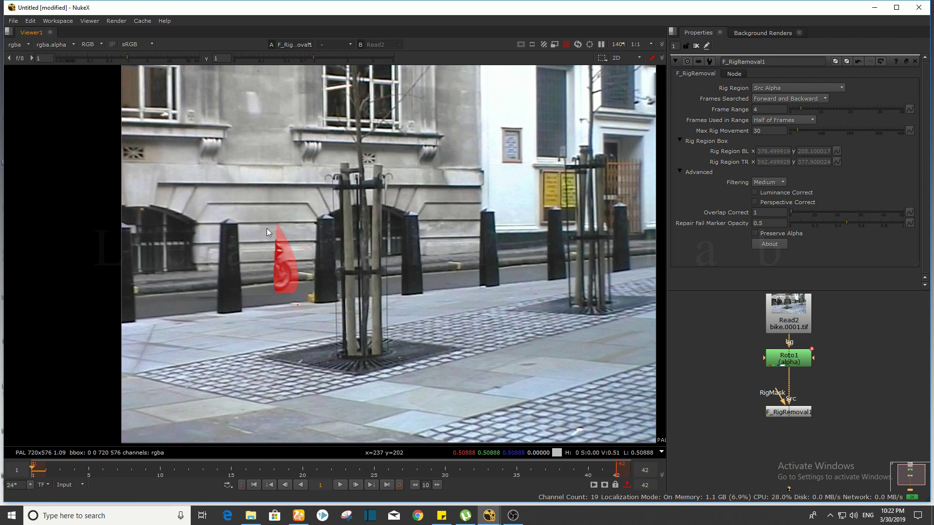
ctrl+right_click(282, 233)
click(770, 110)
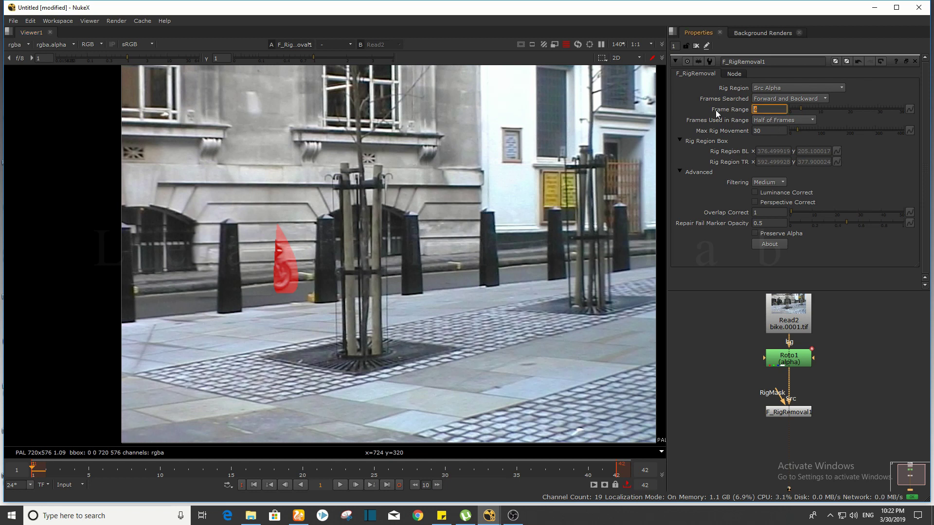
text(5)
text(6)
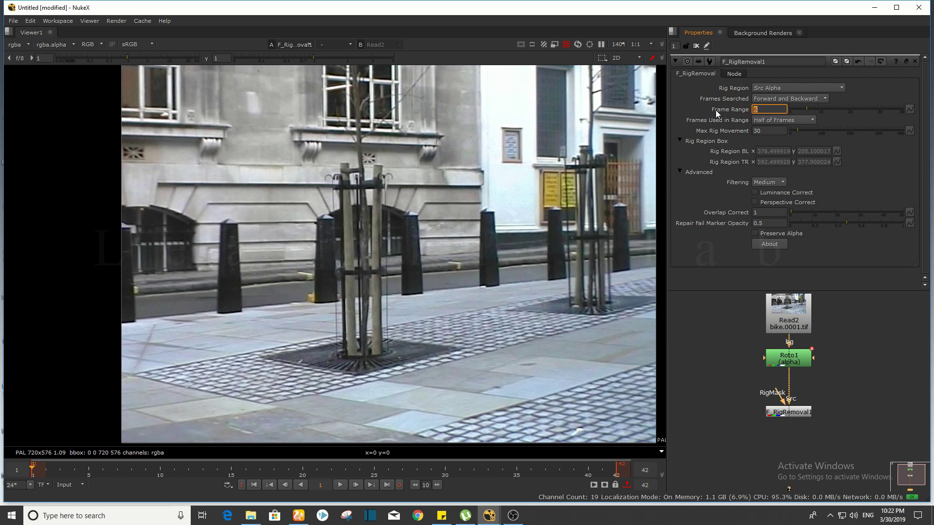
- Play the output with the new frame range, stop it, and scrub to frame 26 to check the repair
scroll(416, 279, down, 2)
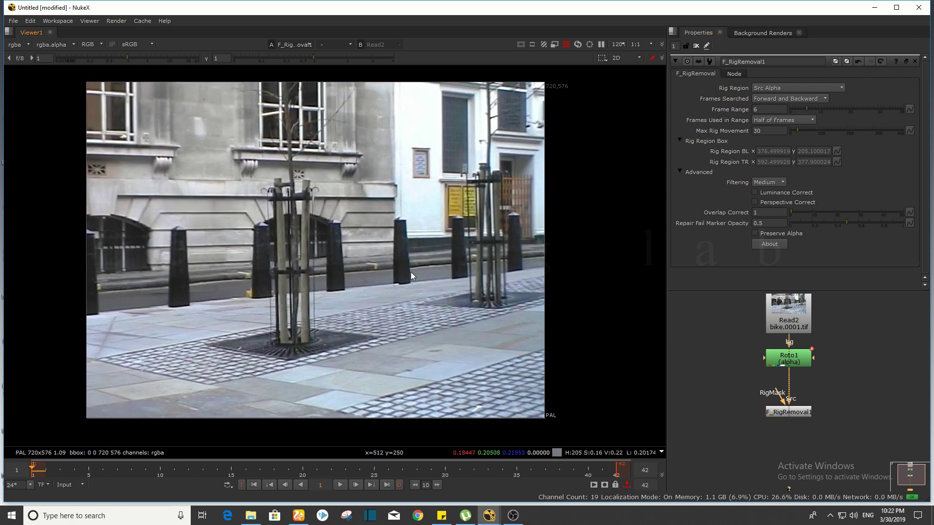
click(344, 488)
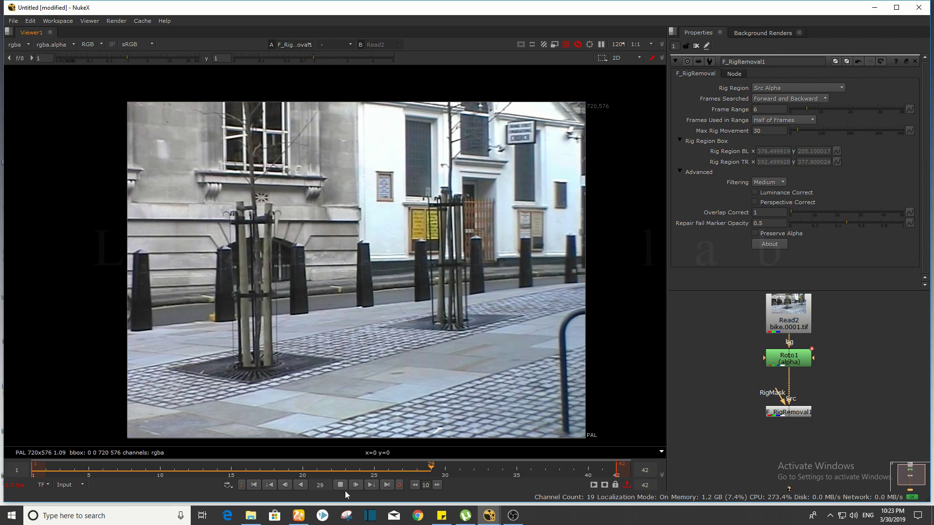
click(340, 486)
drag(360, 471, 386, 486)
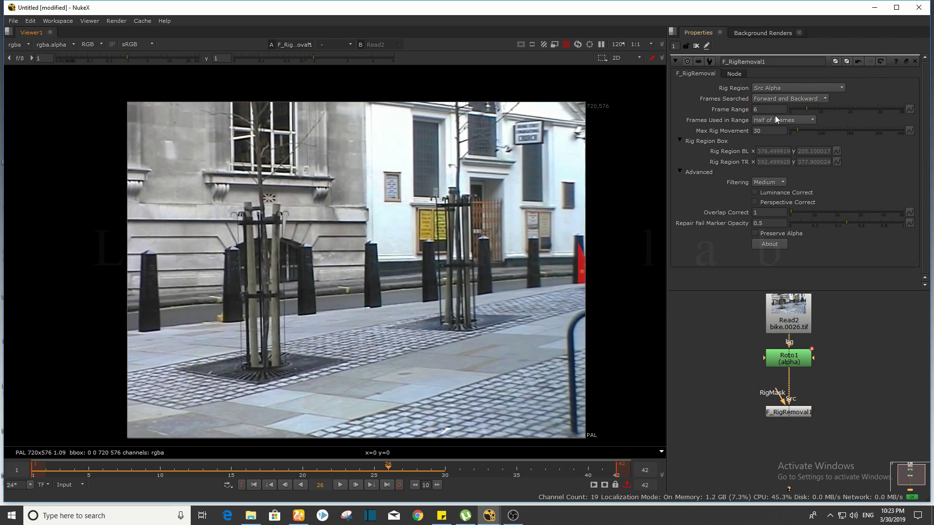
- Set F_RigRemoval1's Frame Range to 10
drag(773, 110, 711, 110)
key(Up)
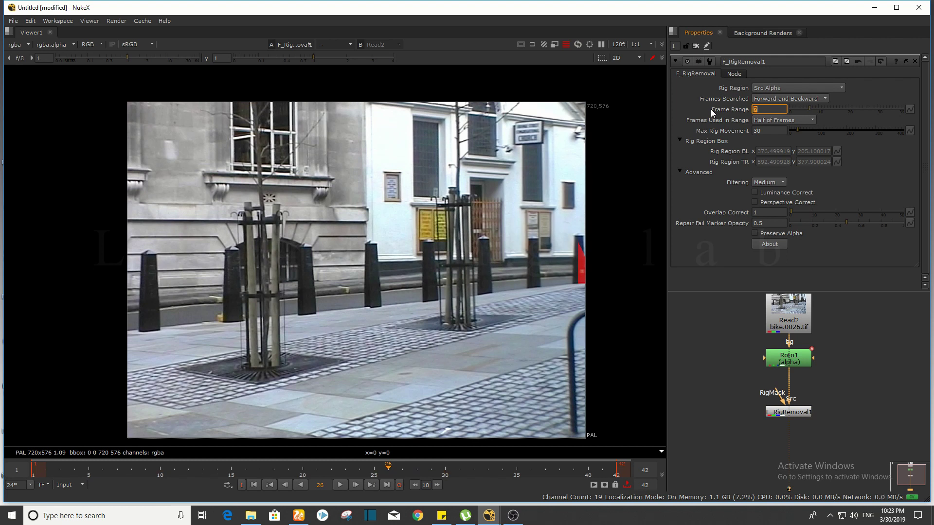
key(Up)
key(Up)
key(Up)
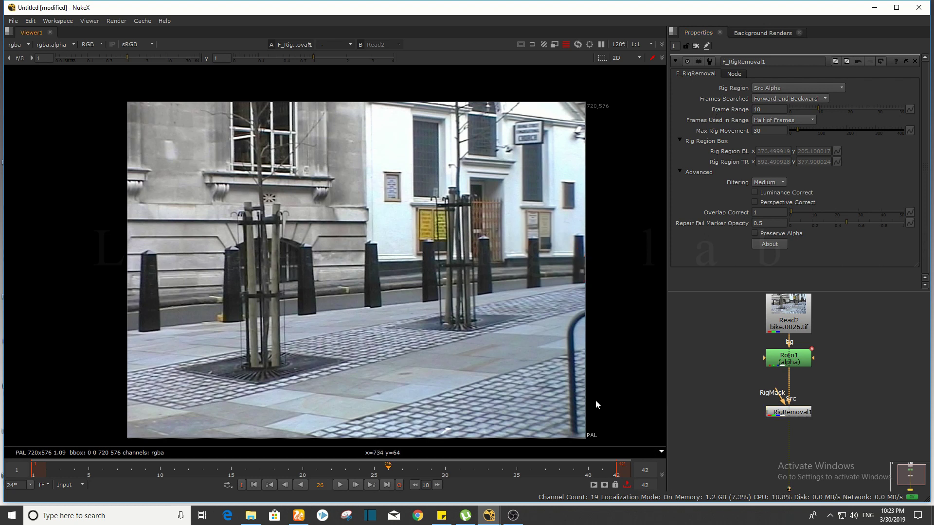
- Scrub to frame 41 and go back frame by frame to frame 22 to check the repair
drag(597, 470, 559, 469)
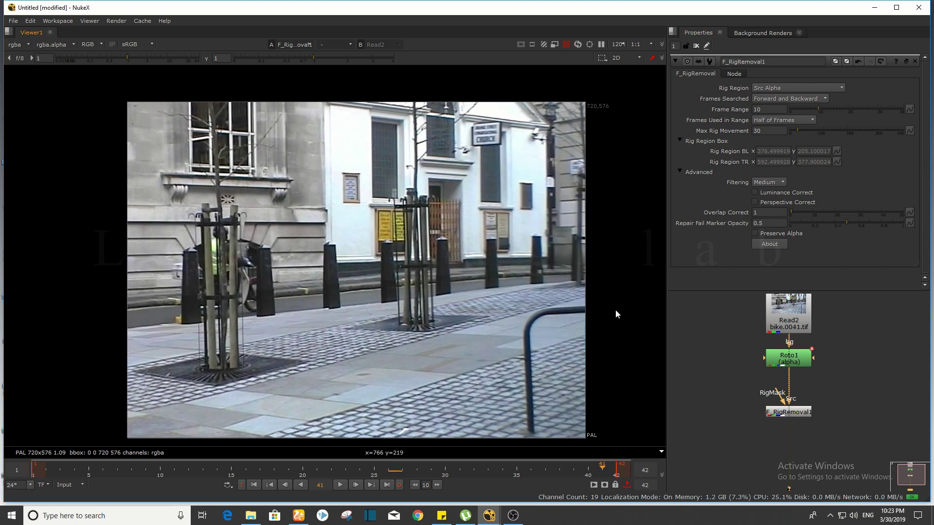
key(Left)
key(Left)
key(Left)
key(Left)
key(Left)
key(Left)
key(Left)
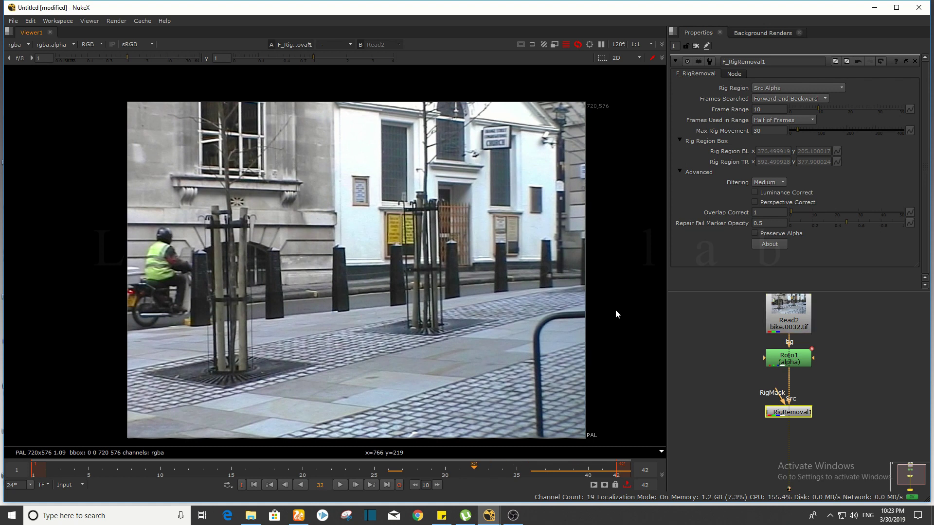
key(Left)
key(Left)
key(Left)
key(Left)
key(Left)
key(Left)
key(Left)
key(Left)
key(Left)
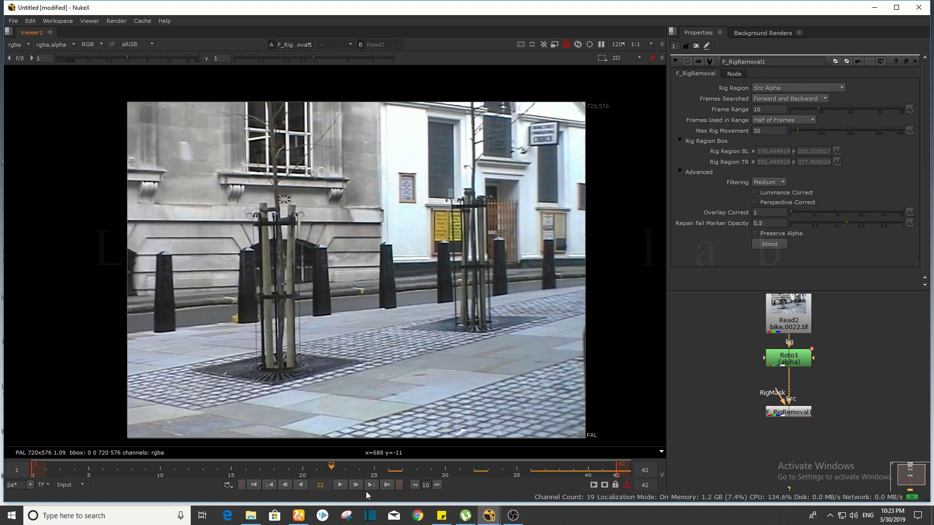
- Play and stop the output, then compare the Read2 footage with F_RigRemoval1's result at frame 38 using viewer inputs 1 and 2
click(340, 484)
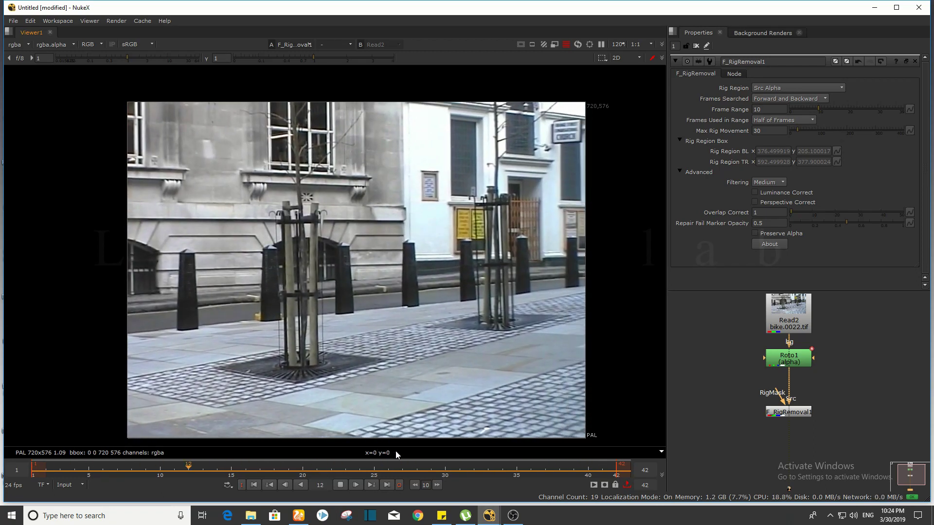
click(340, 486)
click(800, 321)
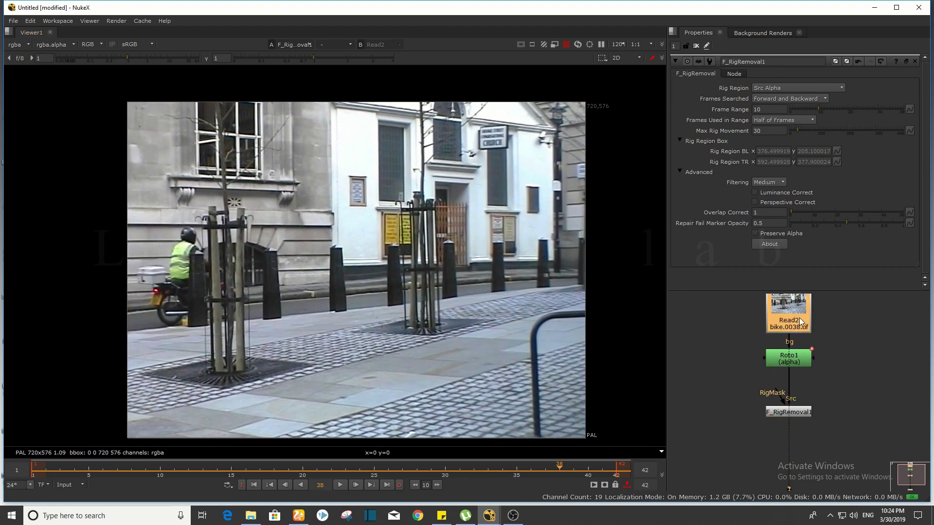
key(1)
drag(792, 414, 811, 416)
click(738, 387)
key(2)
key(1)
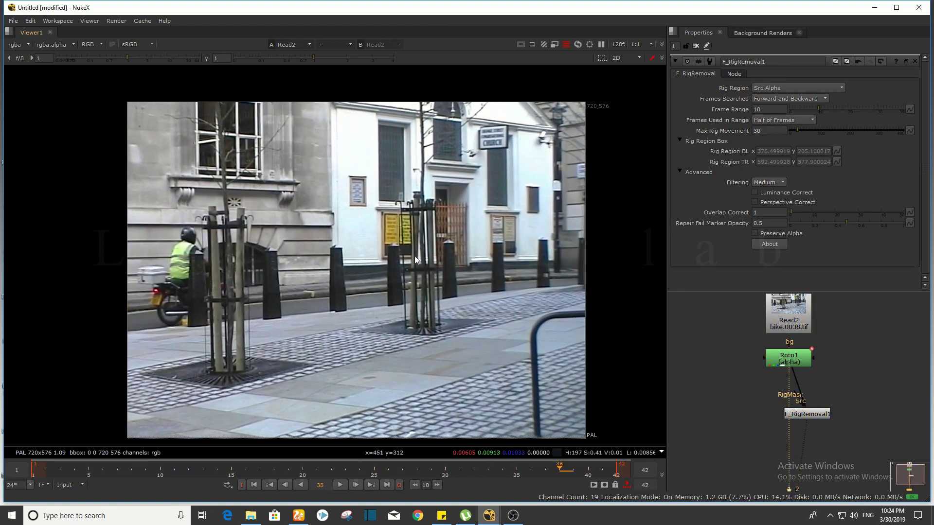
key(2)
key(1)
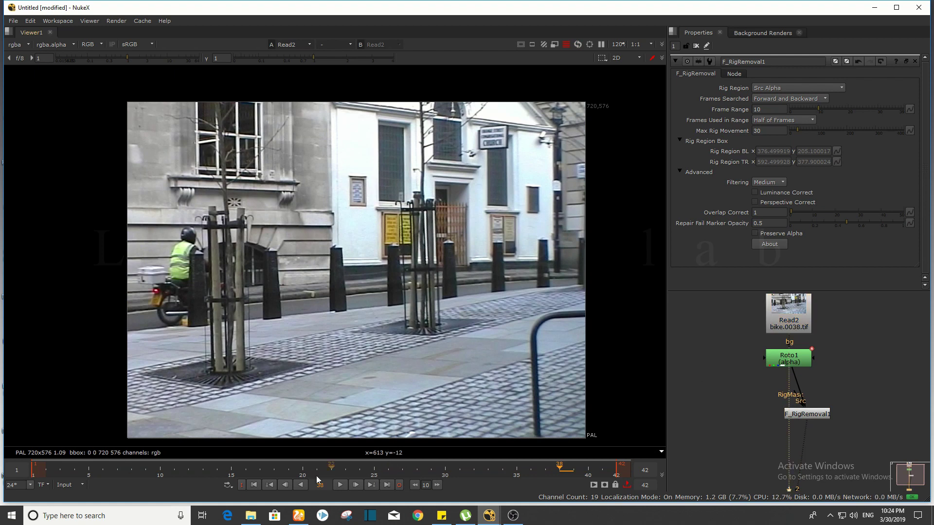
- Go to frame 14 and inspect the motorcyclist area closely in the original Read2 footage
click(225, 475)
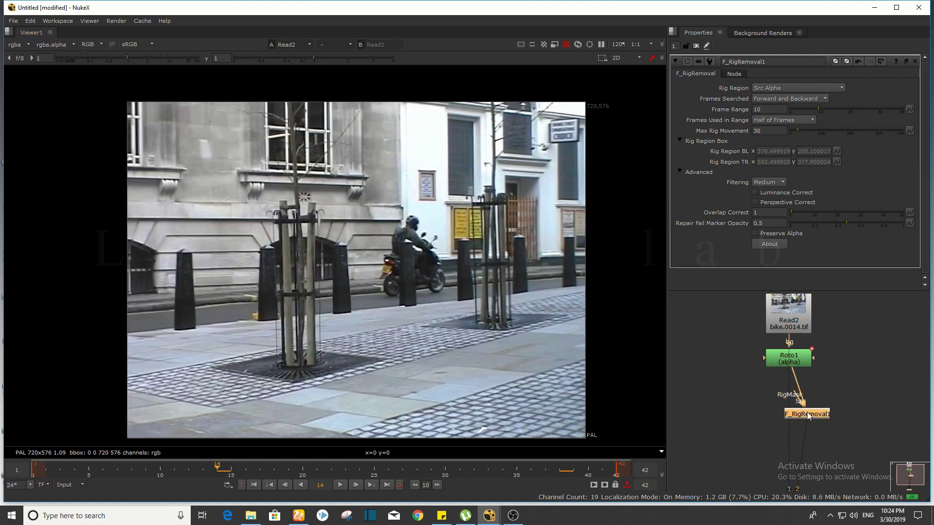
key(1)
scroll(393, 253, up, 5)
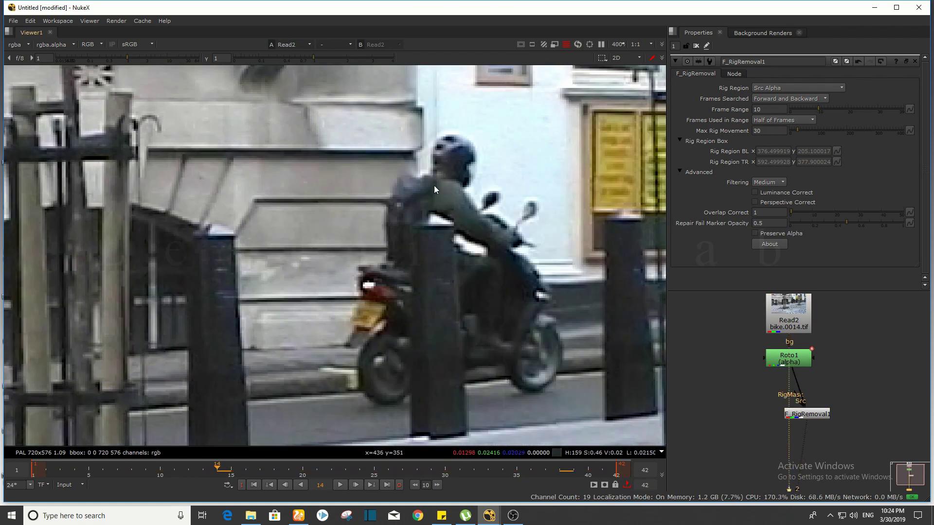
scroll(433, 191, down, 3)
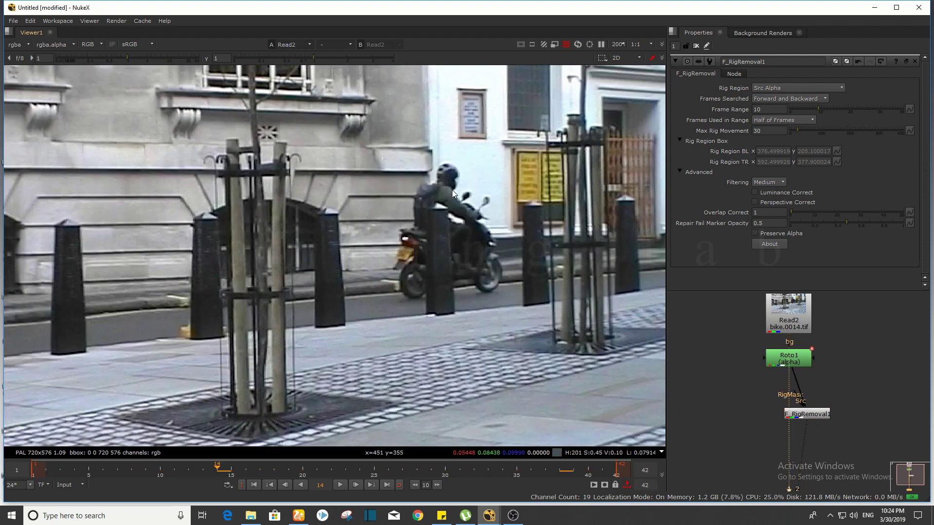
scroll(451, 193, down, 3)
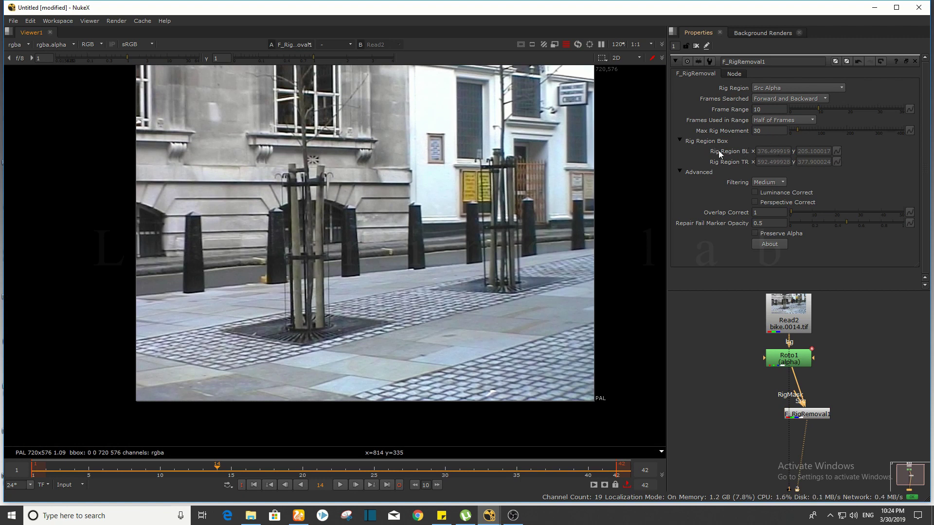
- Collapse the Rig Region Box settings, then play F_RigRemoval1's output, stop it, and scrub to frame 4
click(681, 141)
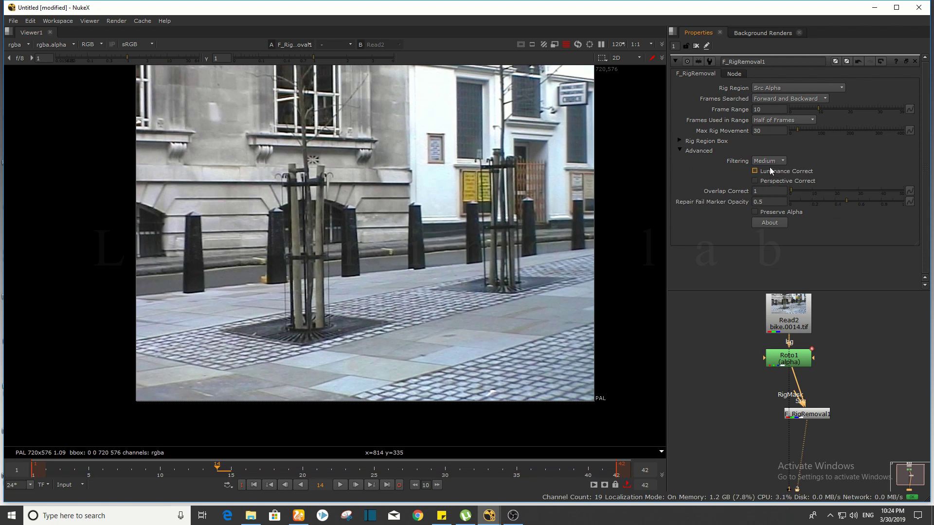
mouse_move(770, 169)
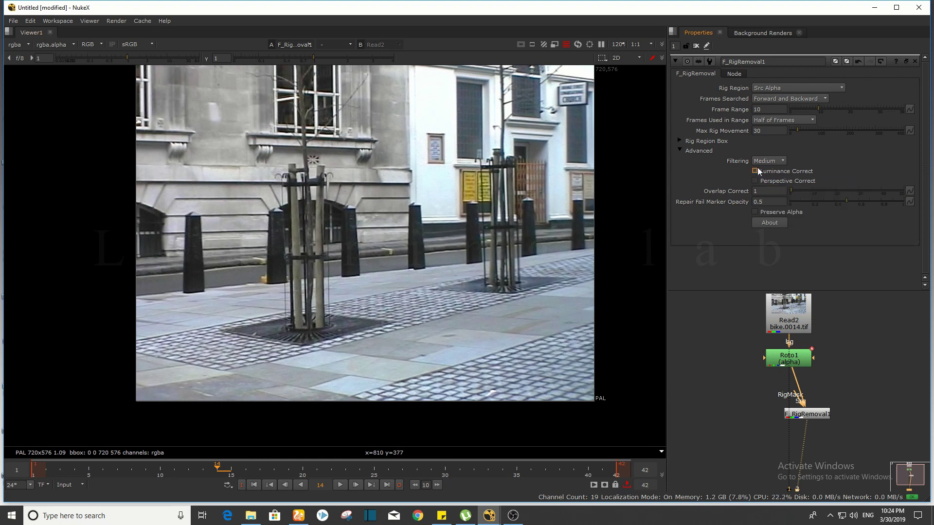
click(342, 484)
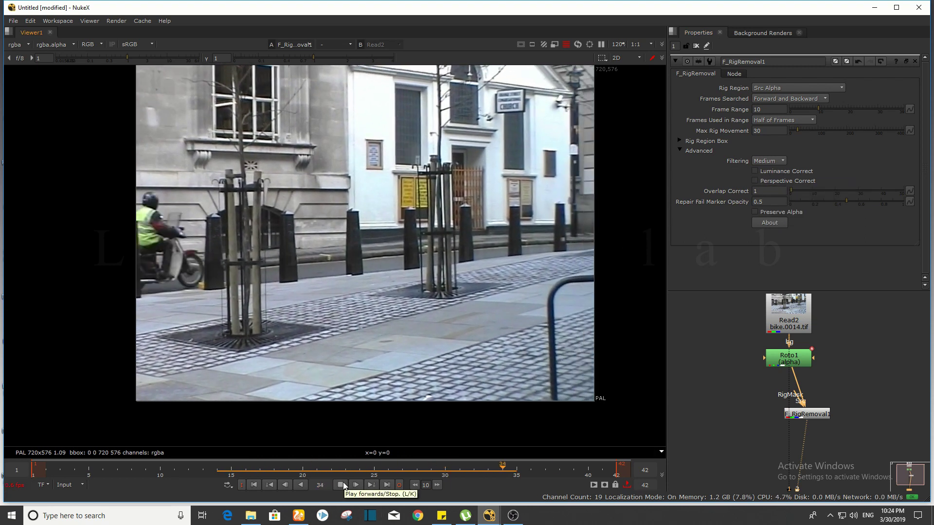
click(342, 484)
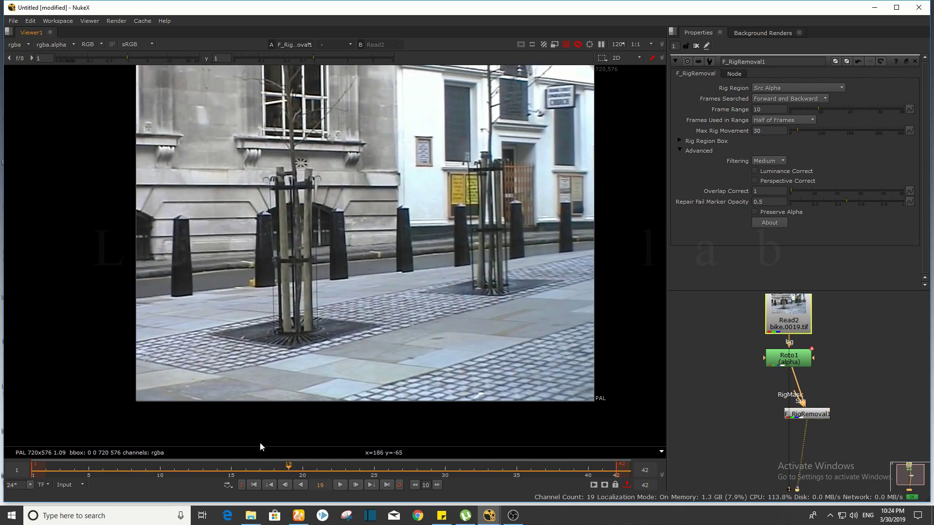
click(90, 469)
drag(90, 469, 68, 478)
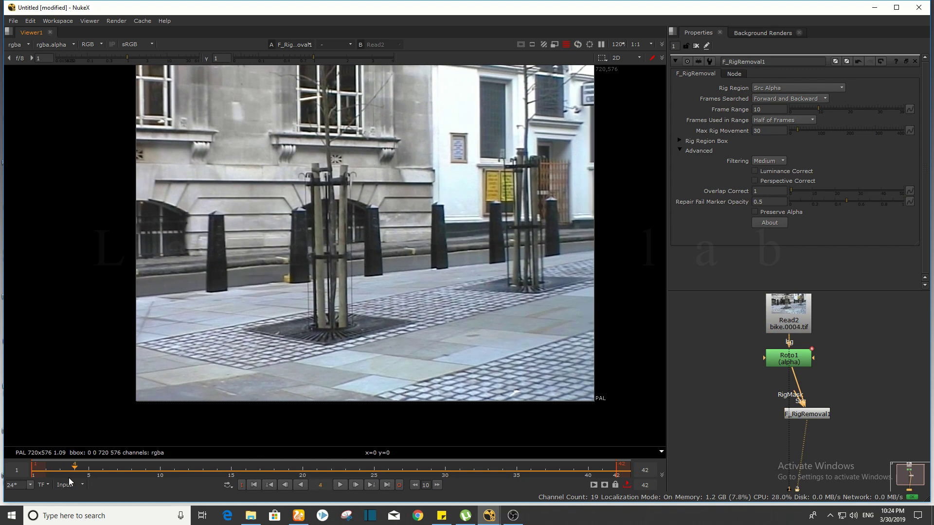
- Open Roto1's properties to show its Bezier mask over the F_RigRemoval1 output at frame 4
double_click(803, 360)
click(815, 316)
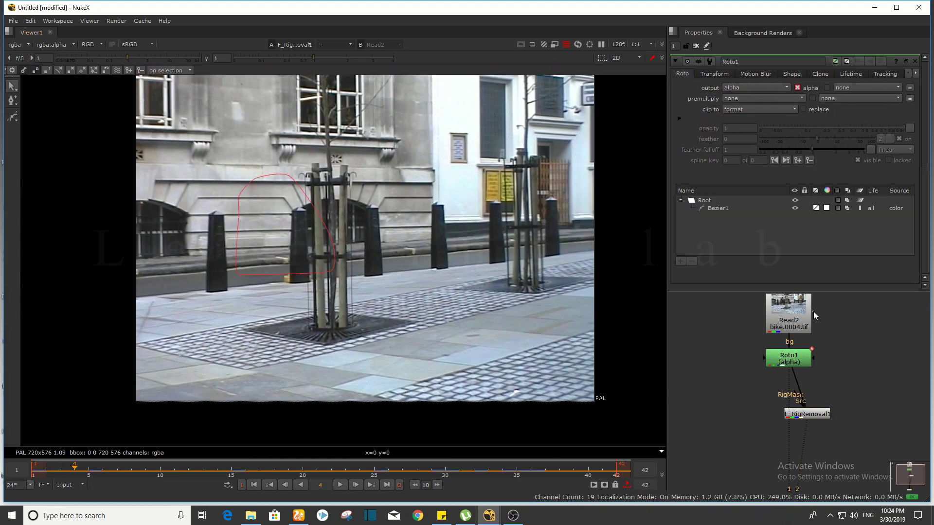
click(801, 417)
click(701, 456)
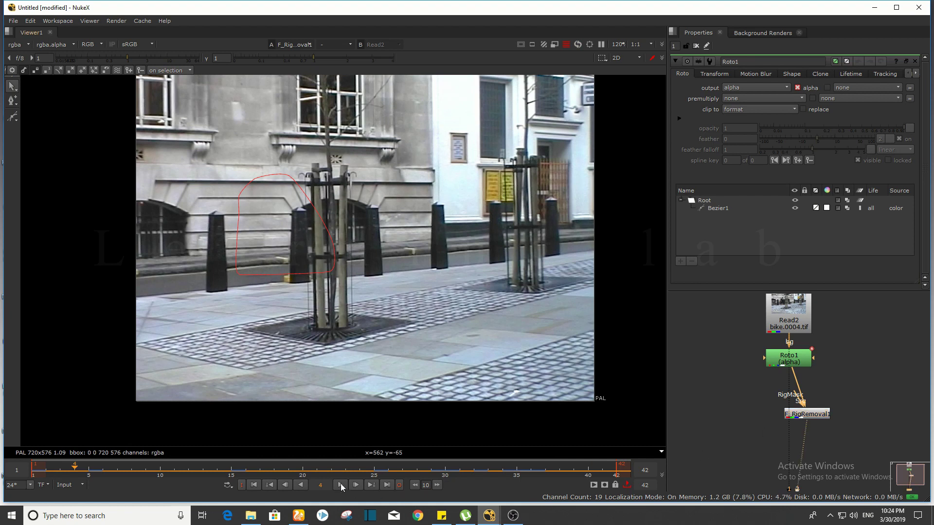
- Play the output with the mask overlay hidden, stop it, and scrub back to frame 4
middle_drag(427, 257, 427, 273)
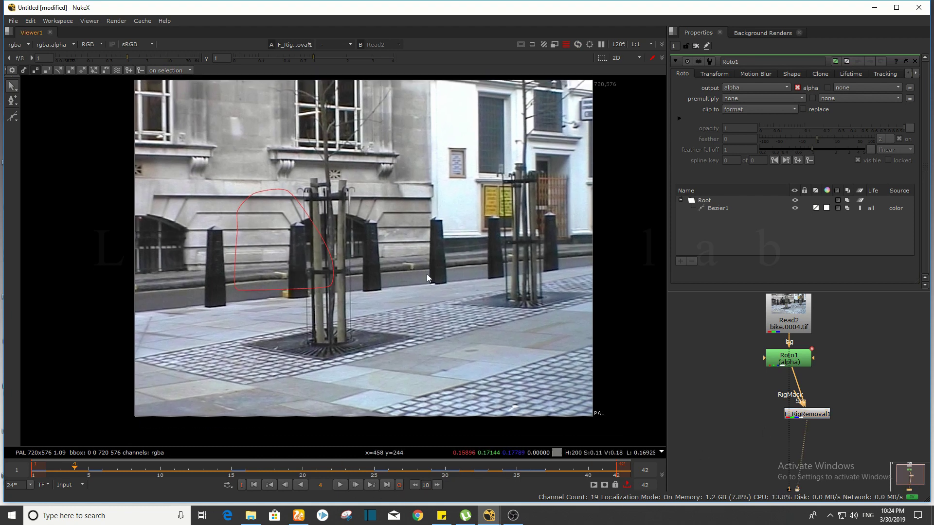
click(340, 485)
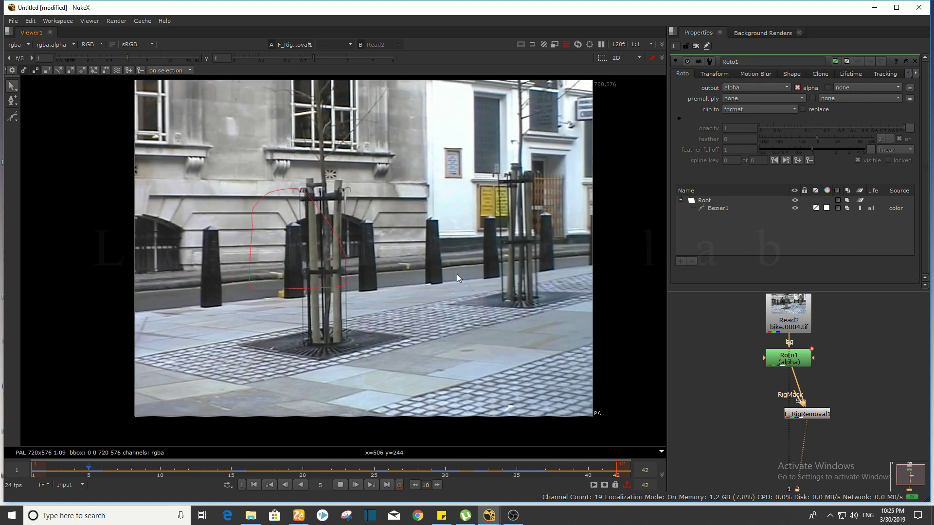
key(o)
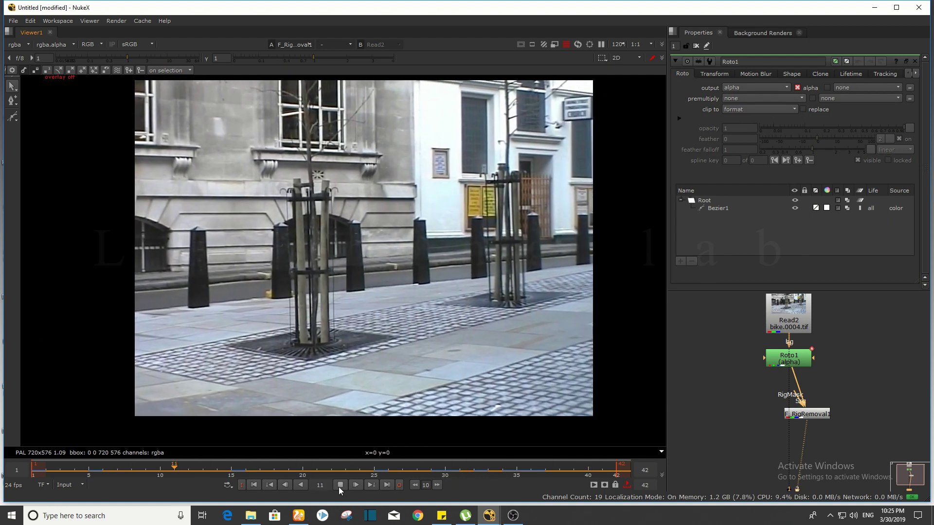
click(340, 485)
click(96, 470)
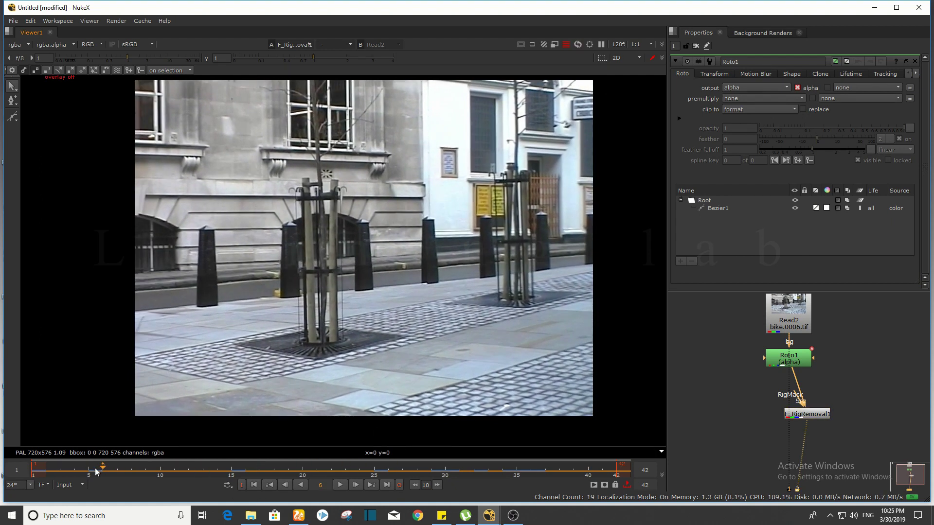
drag(97, 471, 81, 471)
- Show the mask overlay again, select Bezier1, and view the Read2 footage behind it at frame 4
click(802, 355)
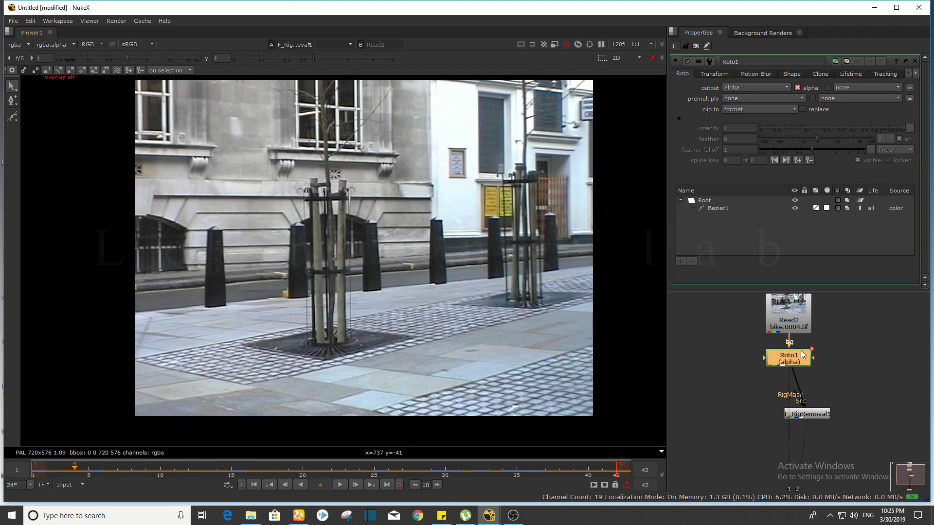
scroll(149, 279, down, 2)
scroll(214, 279, up, 2)
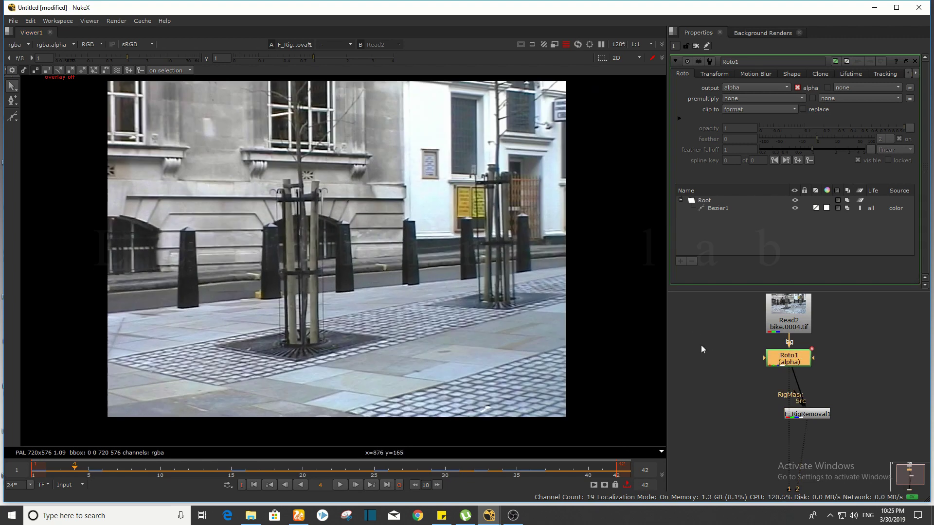
middle_drag(380, 241, 405, 248)
key(q)
scroll(301, 302, up, 2)
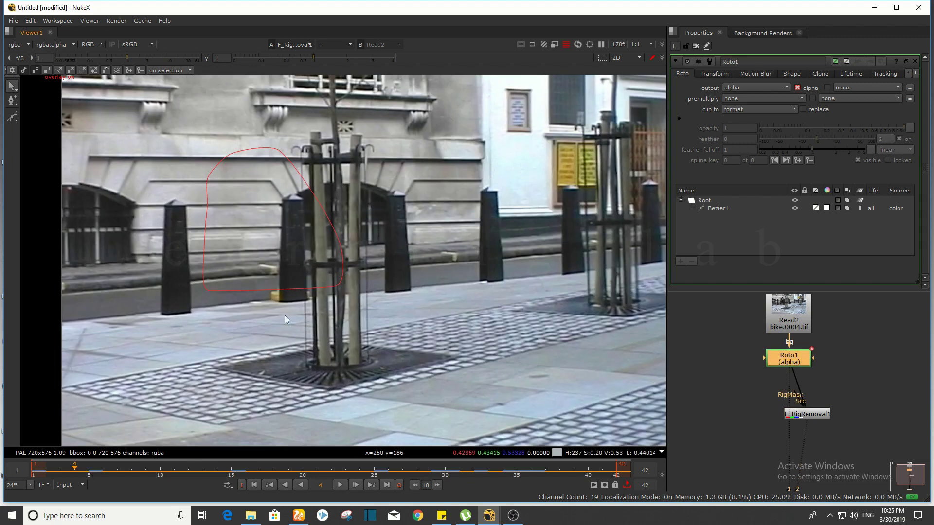
click(237, 289)
click(783, 330)
key(1)
scroll(236, 291, up, 4)
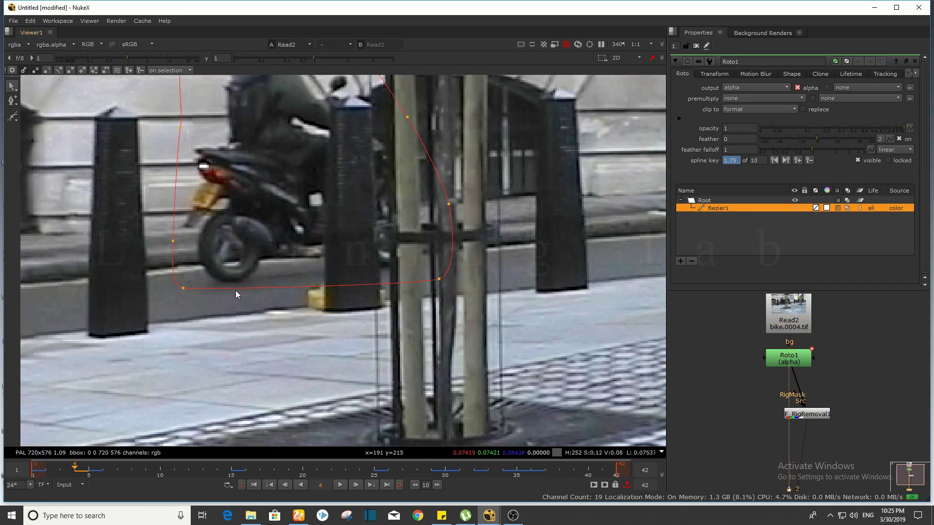
- Move Bezier1's lower points down onto the pavement with ripple edit on for all frames, then turn ripple edit off
scroll(153, 277, down, 2)
drag(107, 263, 418, 294)
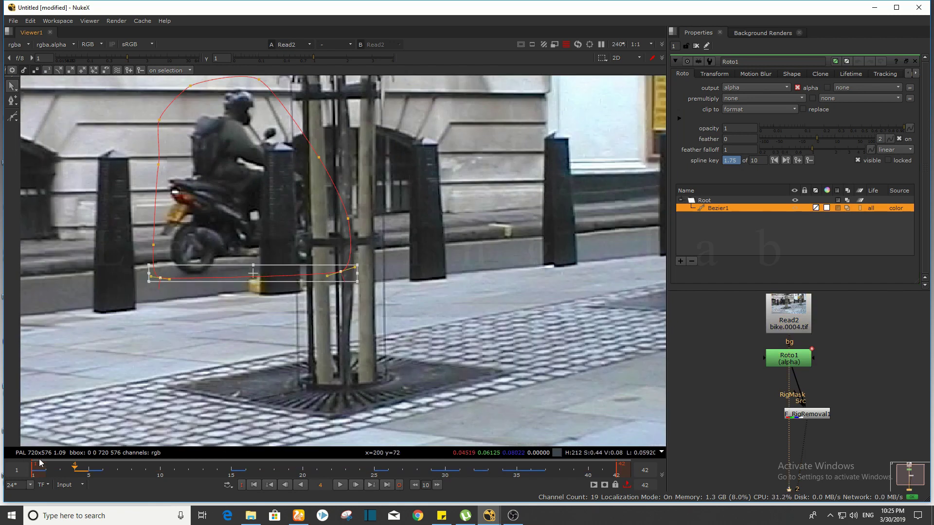
click(116, 71)
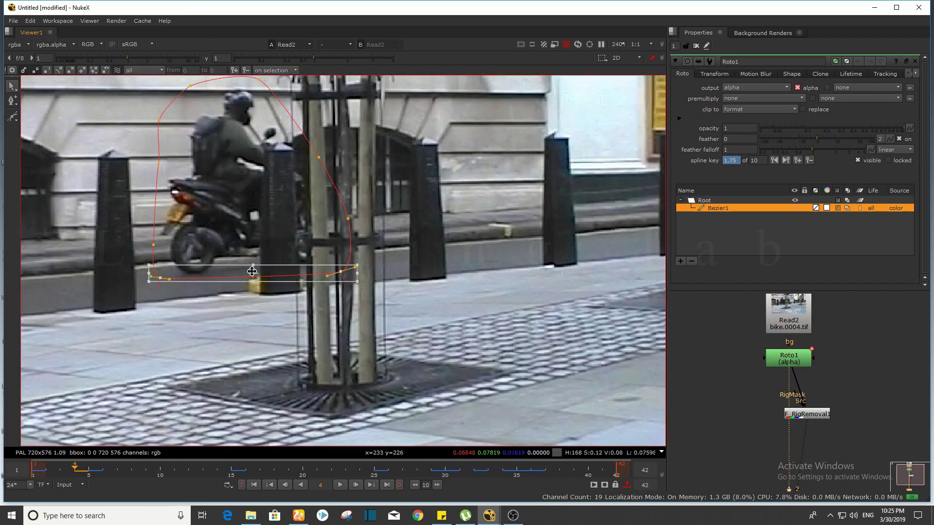
drag(231, 269, 236, 304)
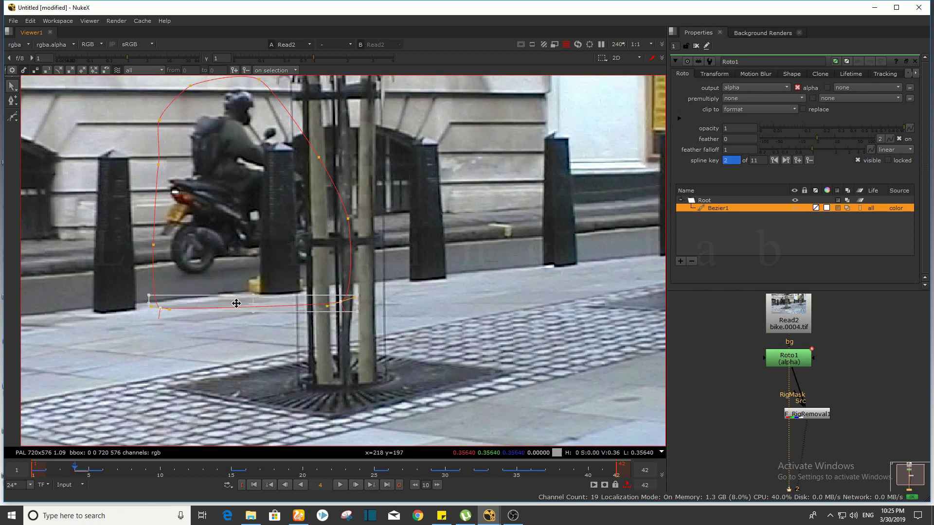
click(117, 71)
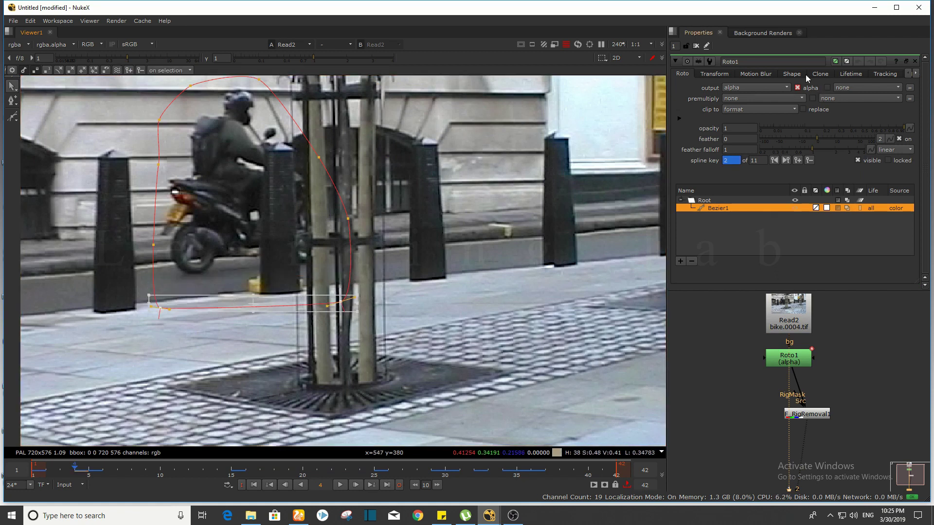
- Close all open node properties, view F_RigRemoval1's output, and stop playback after checking the updated repair
click(695, 47)
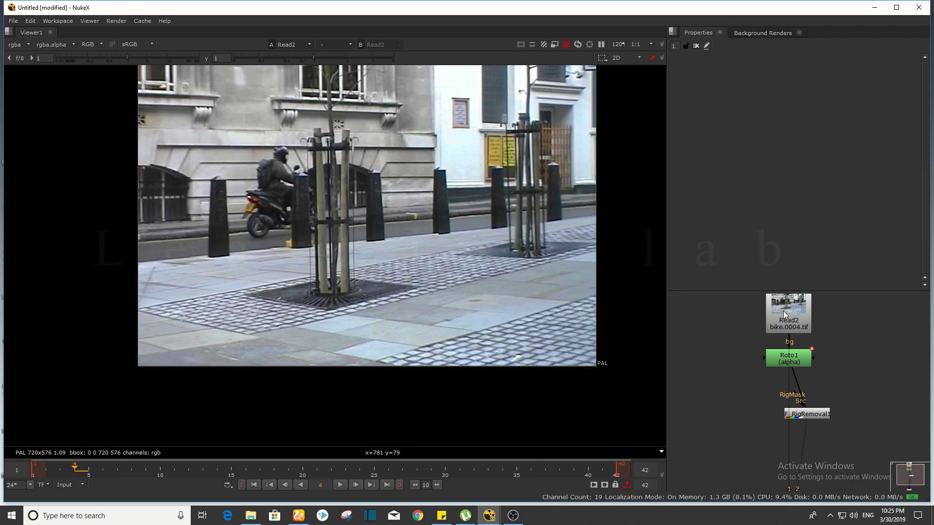
drag(845, 402, 743, 448)
key(1)
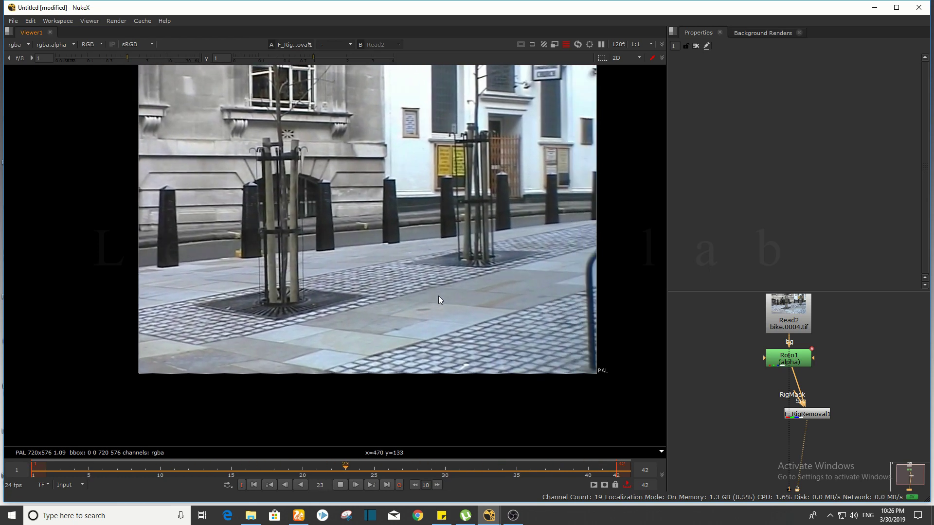
click(340, 485)
middle_drag(874, 414, 852, 406)
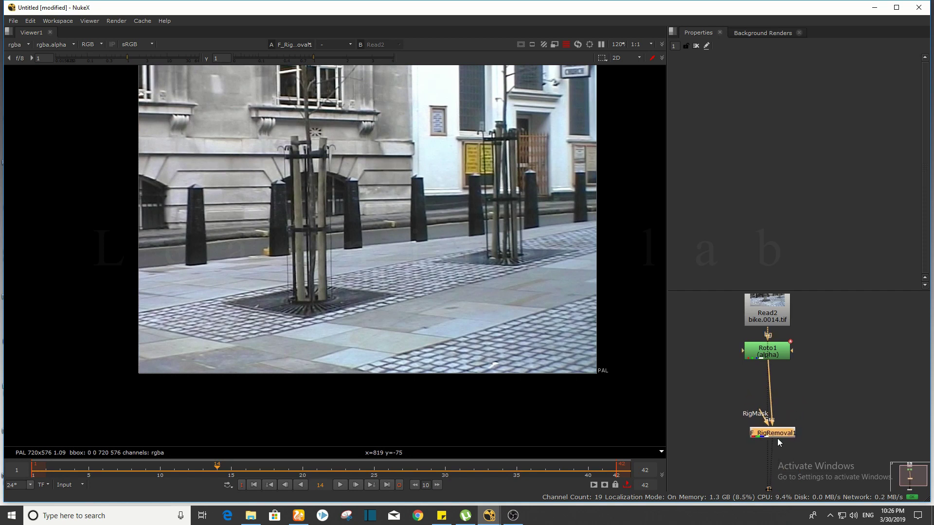
- View the Read2 footage, open Roto1's properties, and go to frame 42 where the second motorcyclist rides behind the tree
drag(778, 439, 774, 438)
click(760, 311)
key(1)
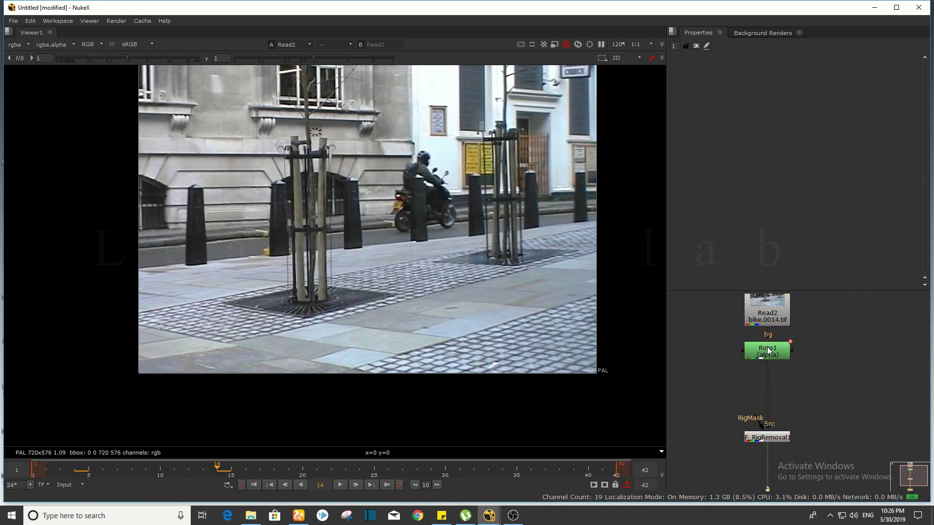
double_click(767, 351)
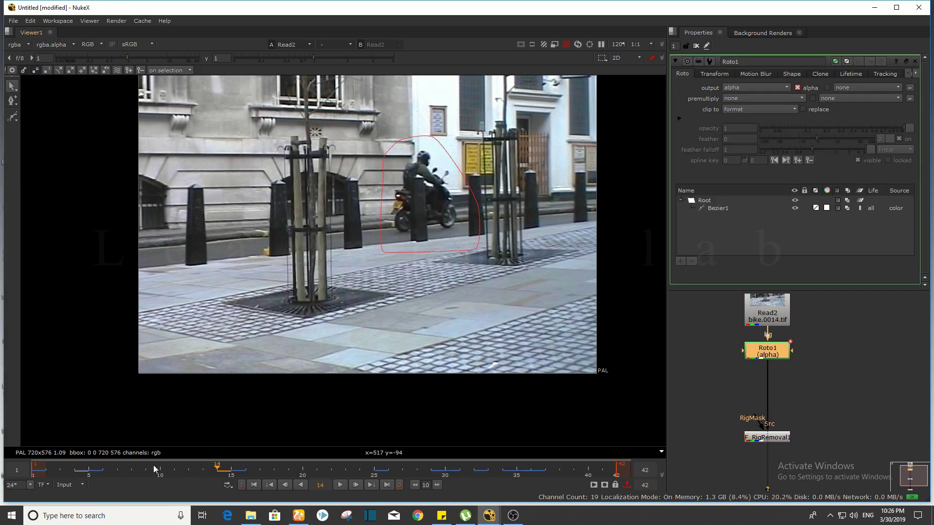
drag(57, 473, 53, 475)
mouse_move(356, 283)
middle_down()
mouse_move(379, 290)
mouse_move(359, 277)
middle_up()
key(l)
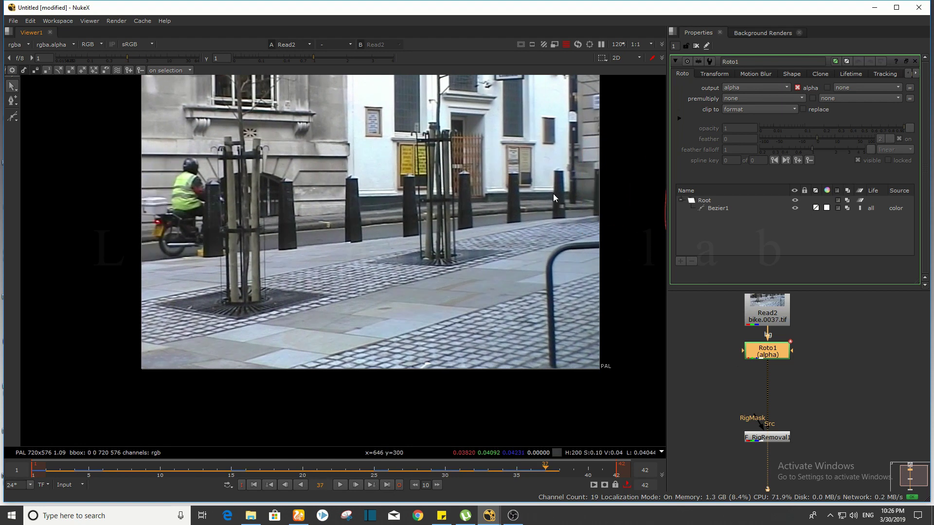
middle_drag(185, 148, 205, 159)
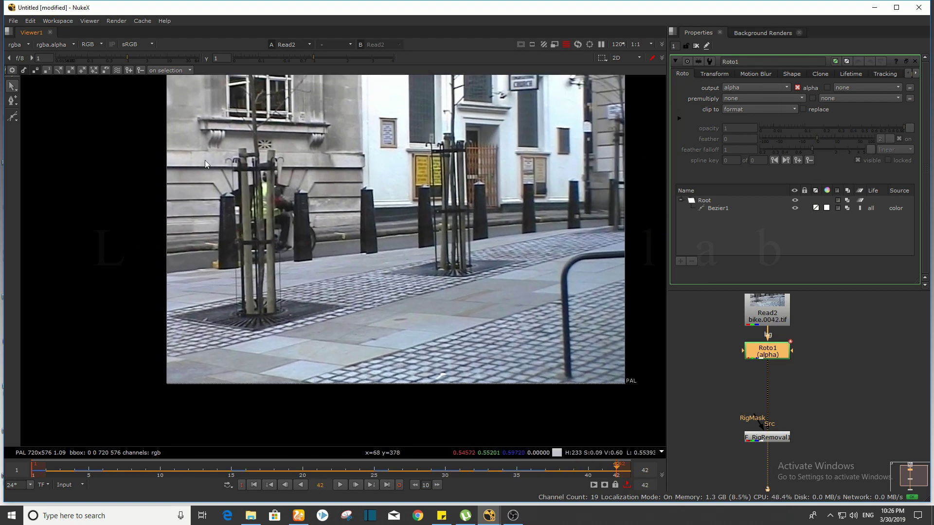
- Draw a second closed Bezier shape around the motorcyclist behind the tree at frame 42 and smooth its points
click(15, 121)
scroll(275, 150, up, 3)
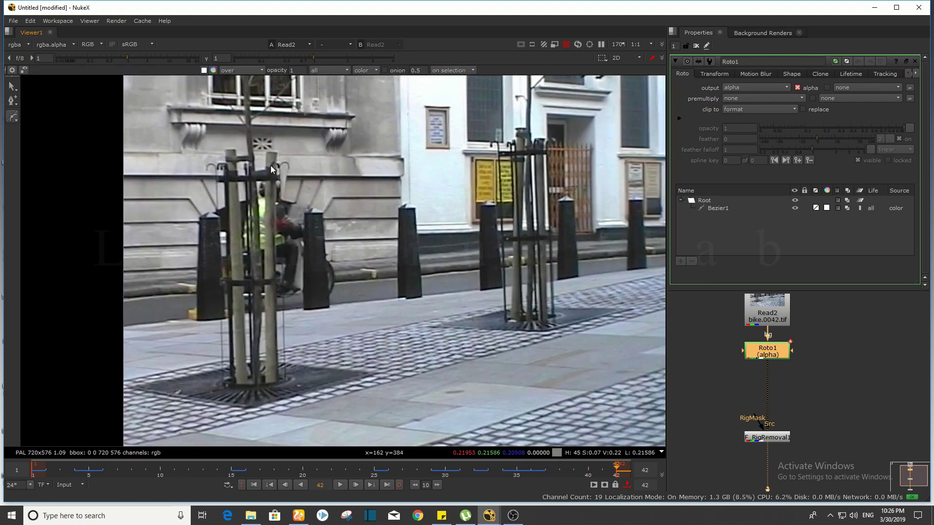
click(271, 165)
click(354, 301)
click(236, 332)
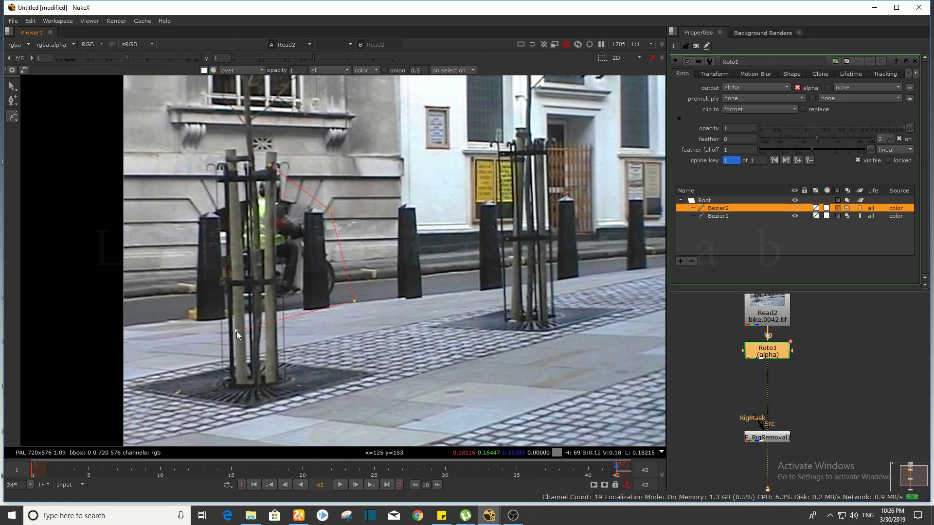
click(270, 167)
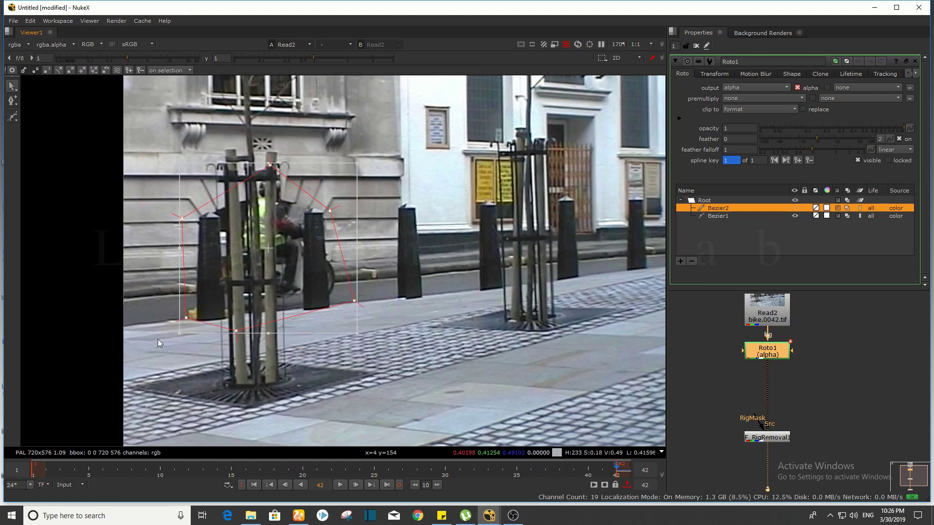
key(z)
middle_drag(308, 266, 336, 253)
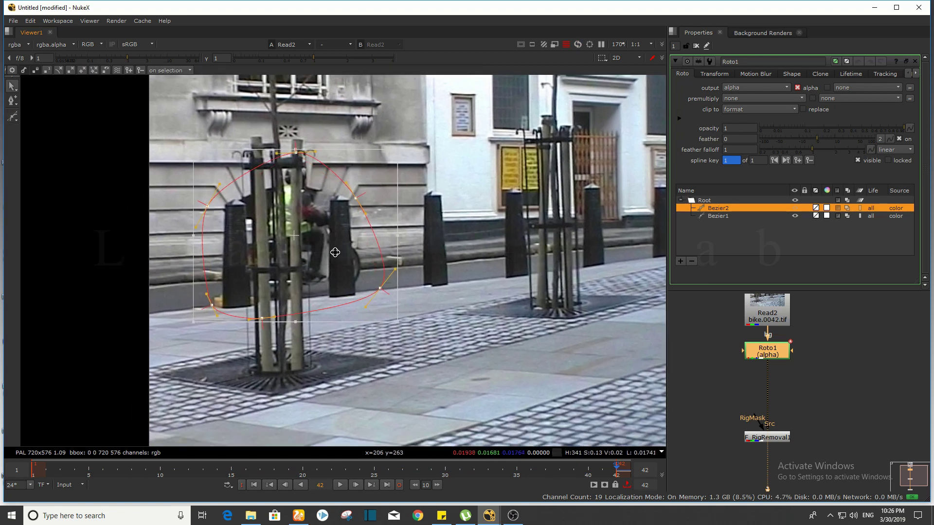
- Animate Bezier2 backward from frame 42, repositioning the whole shape over the motorcyclist at frames 37 and 34
key(Left)
key(Left)
key(Left)
key(Left)
key(Left)
key(Left)
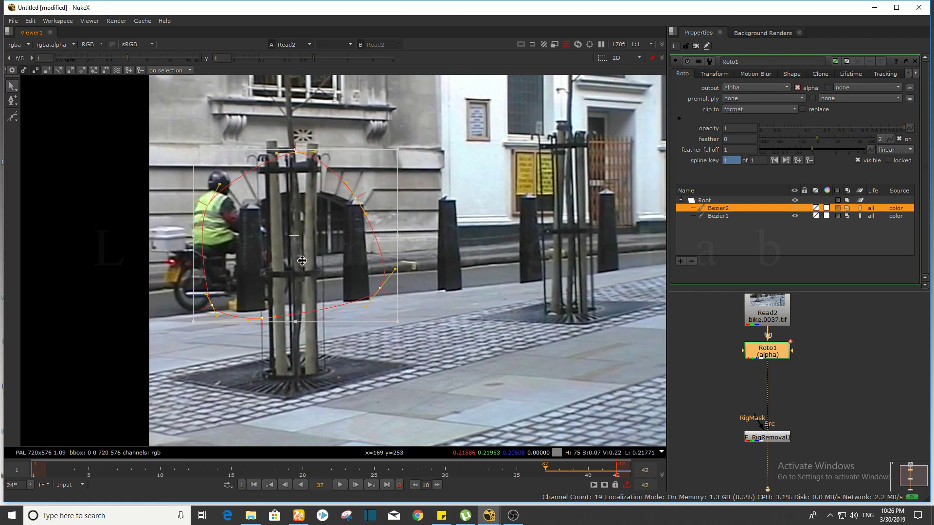
drag(299, 260, 221, 291)
key(Left)
key(Left)
key(Left)
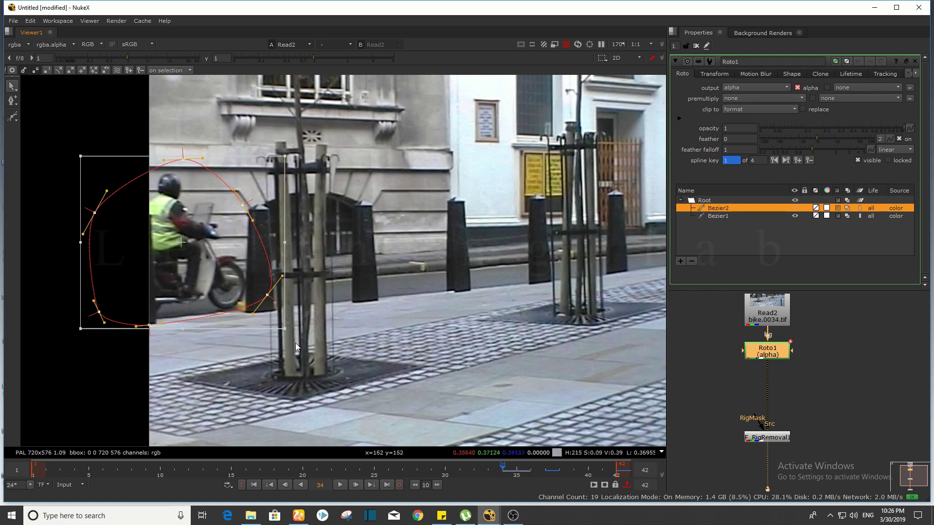
drag(285, 330, 294, 336)
- Keep animating Bezier2 back to frame 27, moving it out past the image's left edge, and deselect its points
key(Left)
key(Left)
drag(211, 299, 57, 278)
key(Left)
key(Left)
key(Left)
key(Left)
key(Left)
click(362, 272)
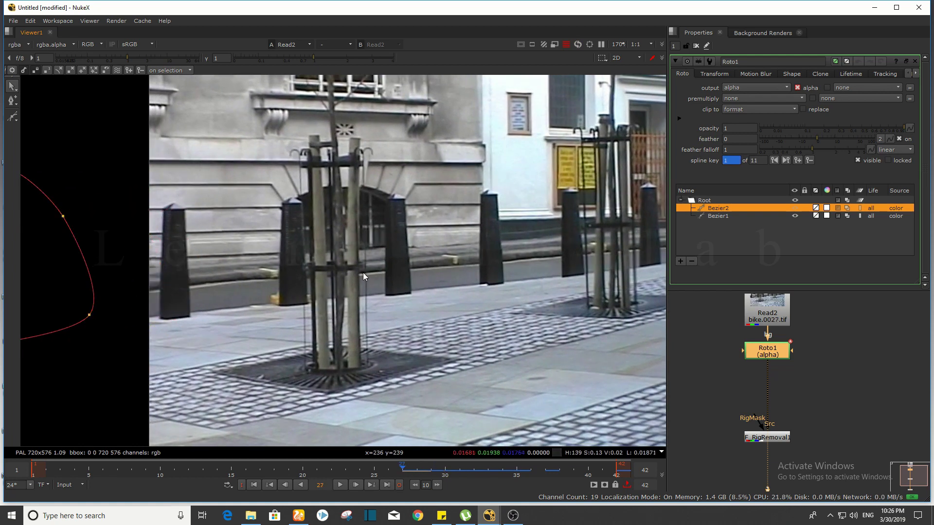
- Step forward from frame 27 to frame 36 to check that Bezier2 follows the motorcyclist
key(Right)
key(Right)
key(Right)
key(Right)
key(Right)
key(Right)
key(Right)
key(Right)
key(Right)
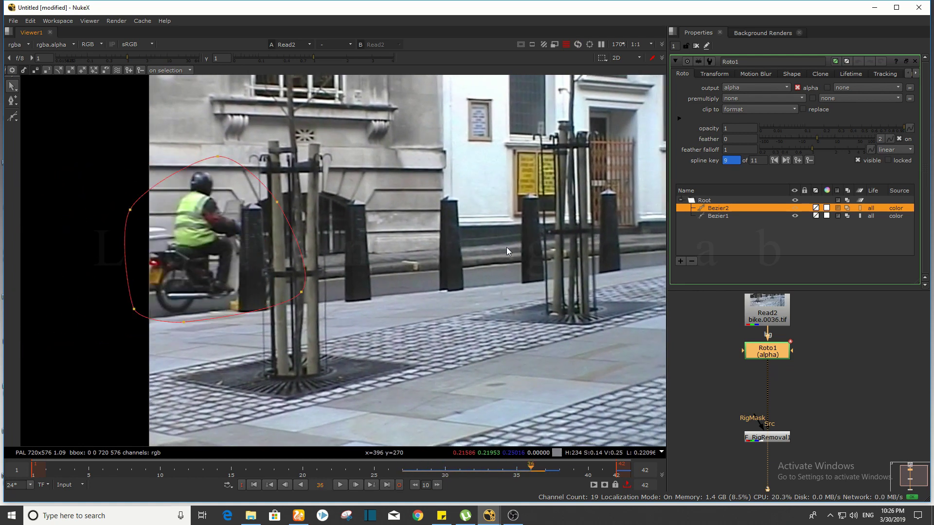
- Close all open node properties, view F_RigRemoval1's output, and check the repair from frame 36 to frame 38
click(696, 46)
click(807, 348)
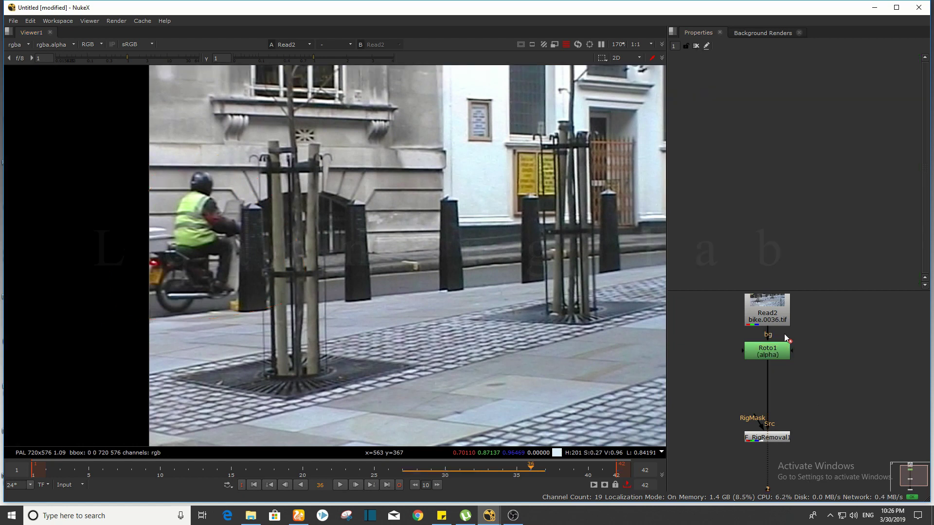
drag(824, 400, 708, 476)
key(1)
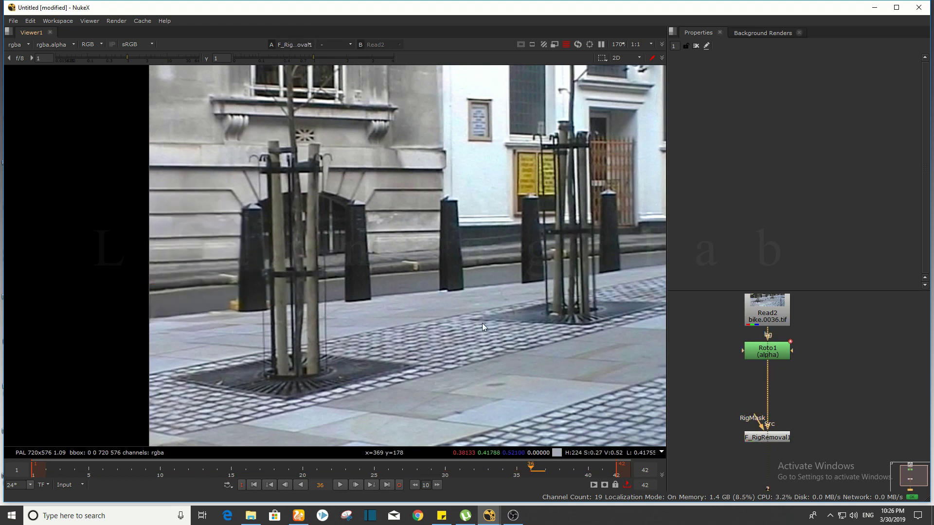
key(Right)
key(Right)
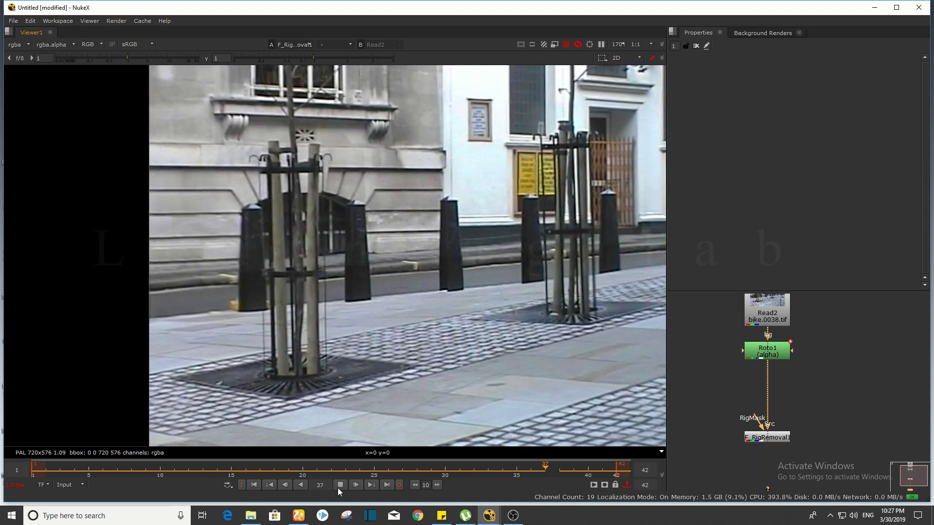
- Play the repaired output, stop it, and scrub to frame 41 near the end of the clip
click(339, 487)
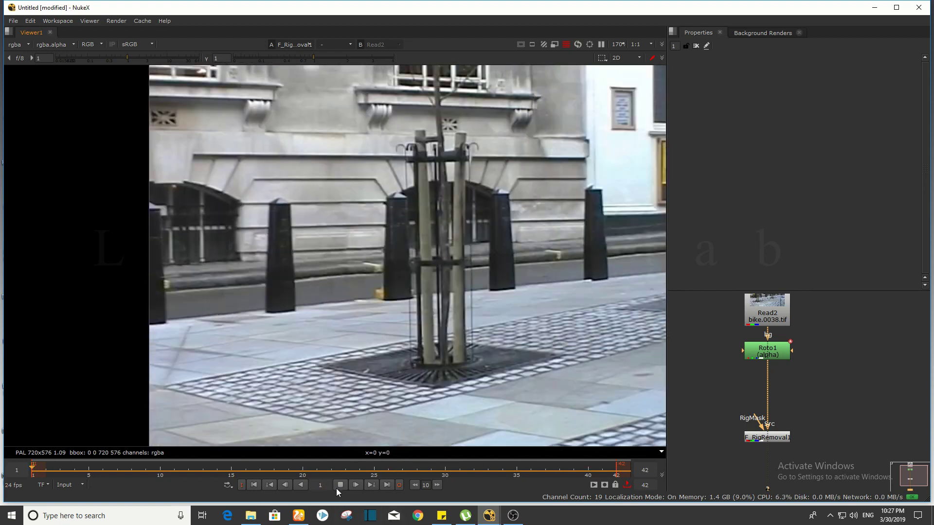
click(338, 486)
click(586, 465)
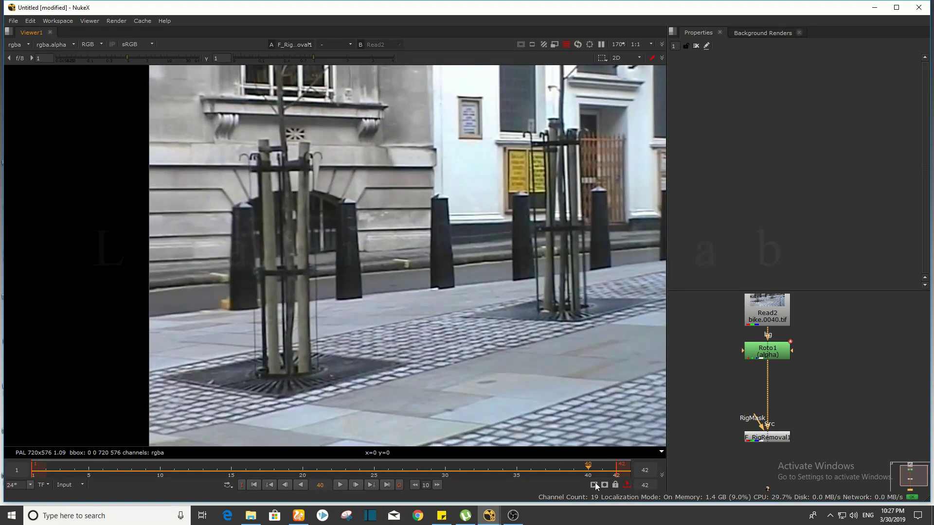
mouse_move(595, 483)
mouse_down()
mouse_move(557, 481)
mouse_move(598, 480)
mouse_up()
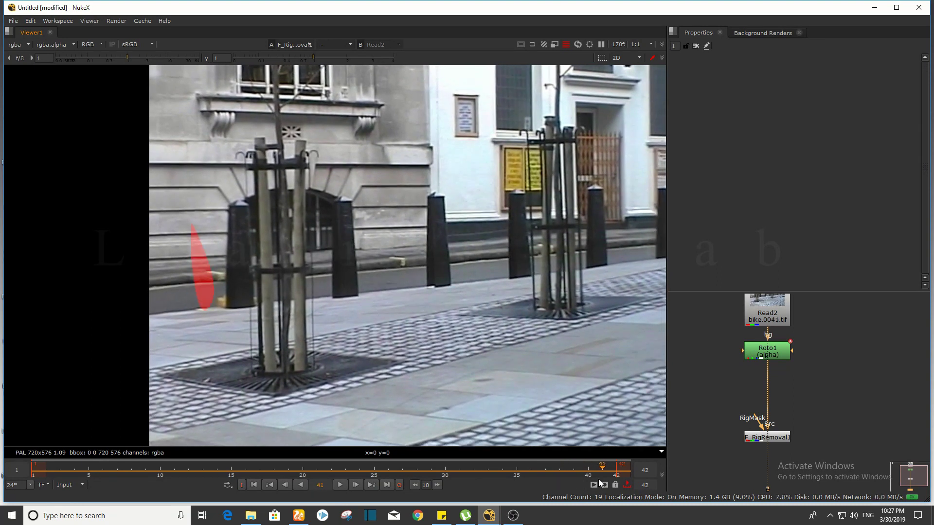
- Set F_RigRemoval1's Frame Range to 12 and leave its Filtering at Medium
double_click(768, 438)
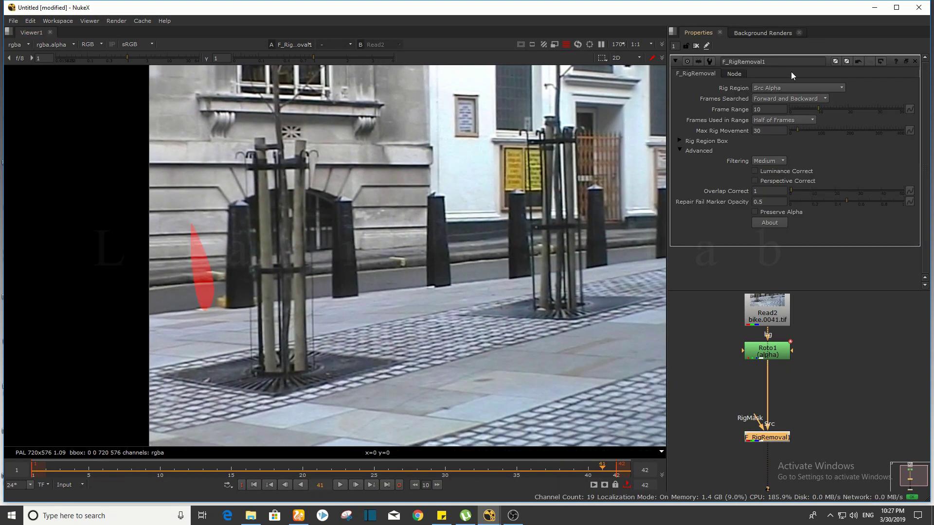
text(12)
key(Return)
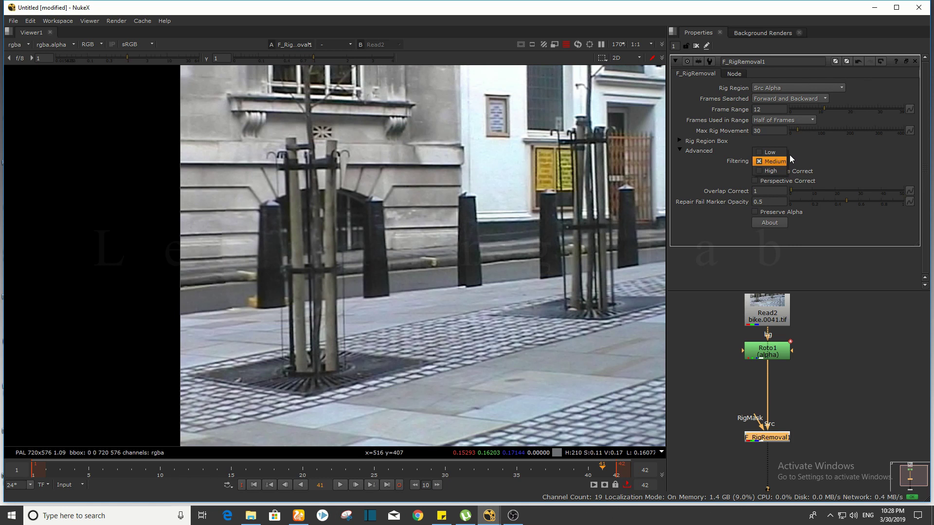
click(838, 162)
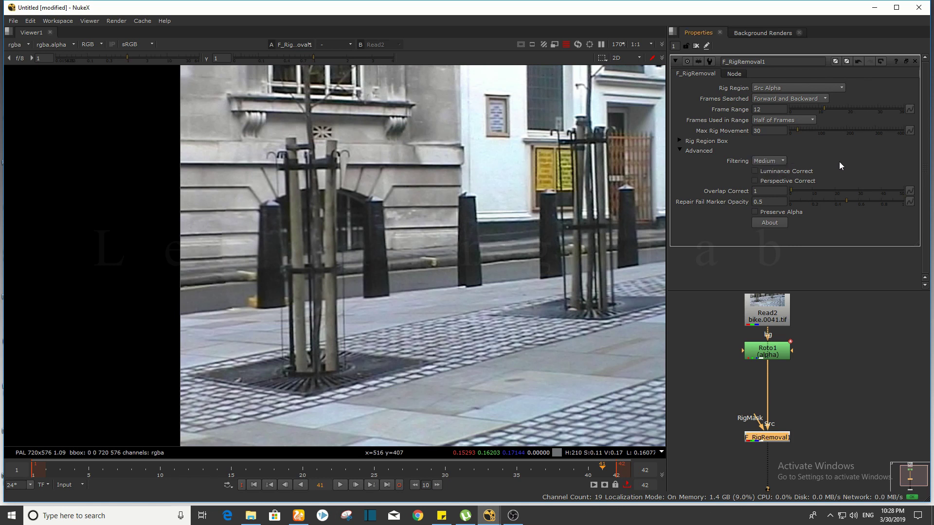
- Examine the repaired wall beside the bollard at frame 41 and compare it with the original Read2 footage
middle_drag(496, 209, 433, 200)
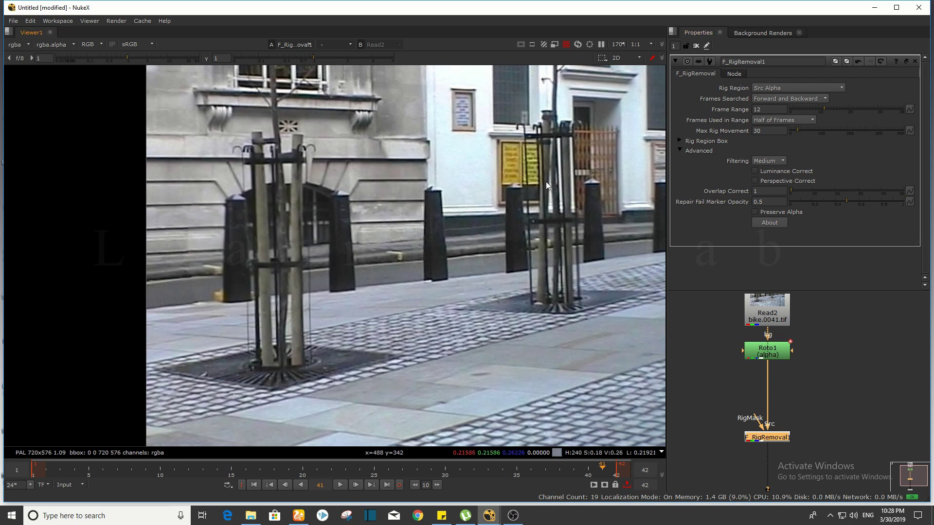
middle_drag(171, 262, 205, 247)
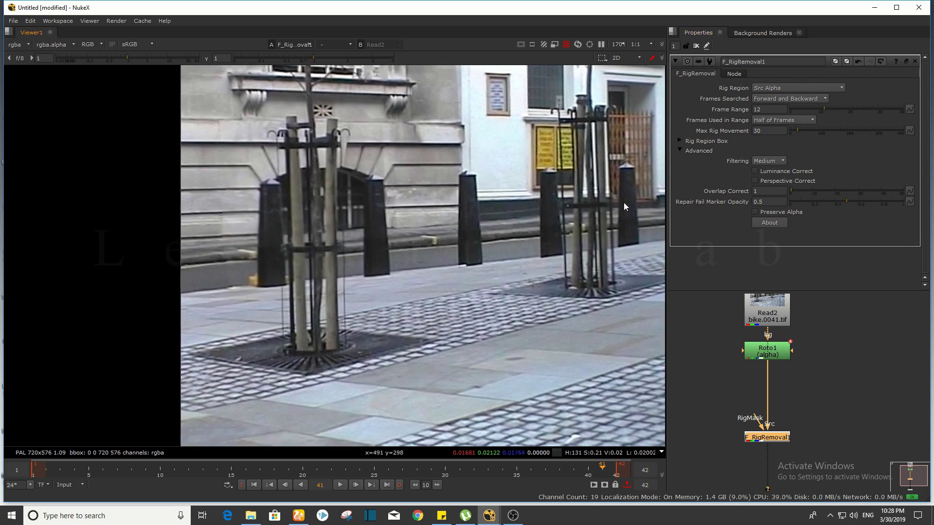
scroll(227, 211, up, 3)
scroll(358, 184, up, 3)
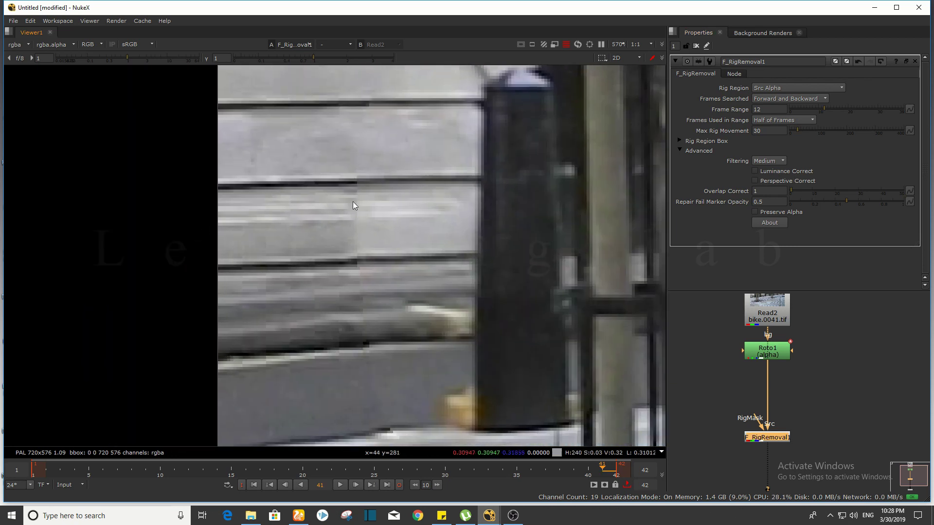
scroll(351, 302, down, 3)
click(775, 307)
key(1)
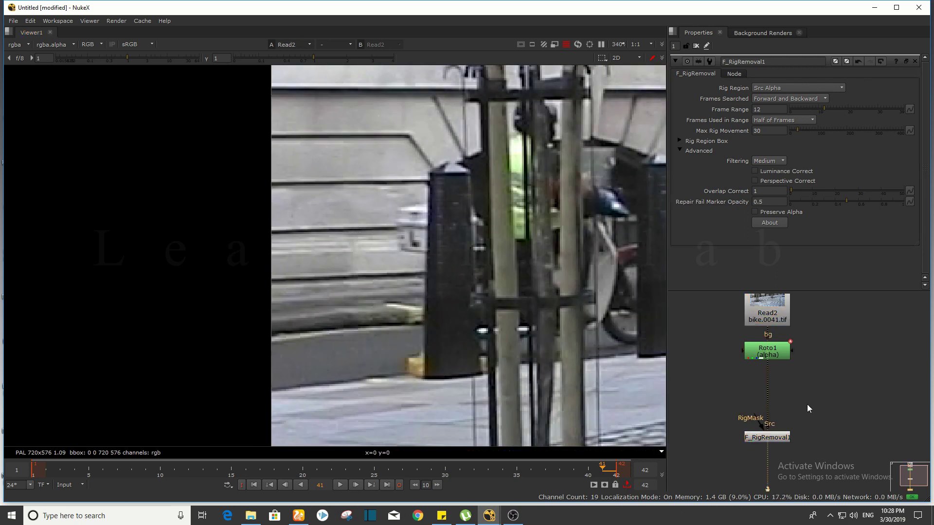
drag(807, 406, 715, 487)
key(1)
key(d)
key(d)
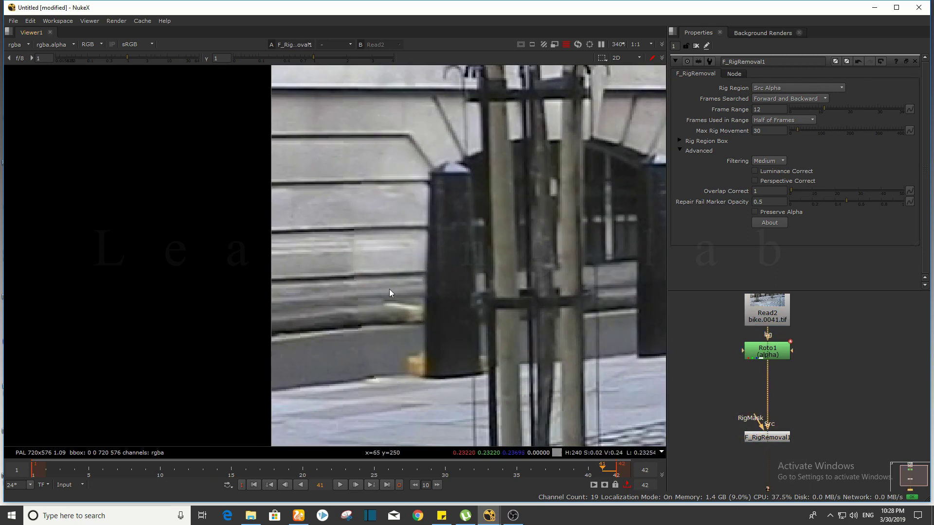
middle_drag(362, 195, 335, 190)
- Enable Luminance Correct on F_RigRemoval1 and inspect the repaired wall at frame 41
click(755, 171)
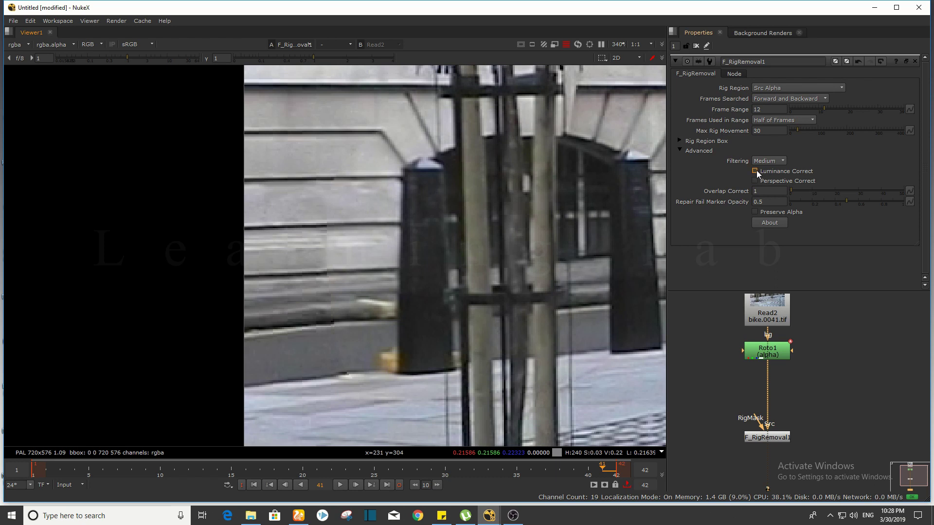
scroll(410, 273, up, 4)
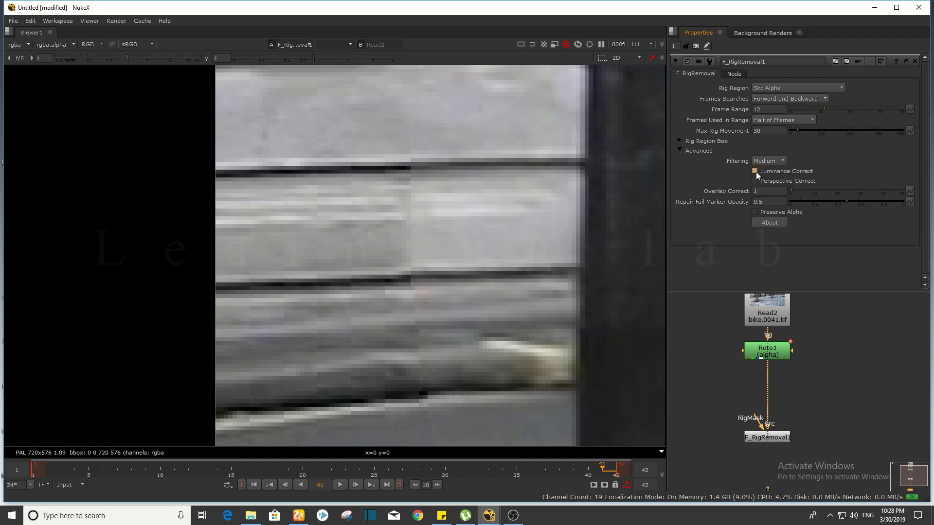
scroll(276, 238, down, 6)
middle_drag(335, 243, 308, 232)
- Switch the view repeatedly between Read2 and F_RigRemoval1 at frame 41 to compare the luminance-corrected wall beside the bollard
key(2)
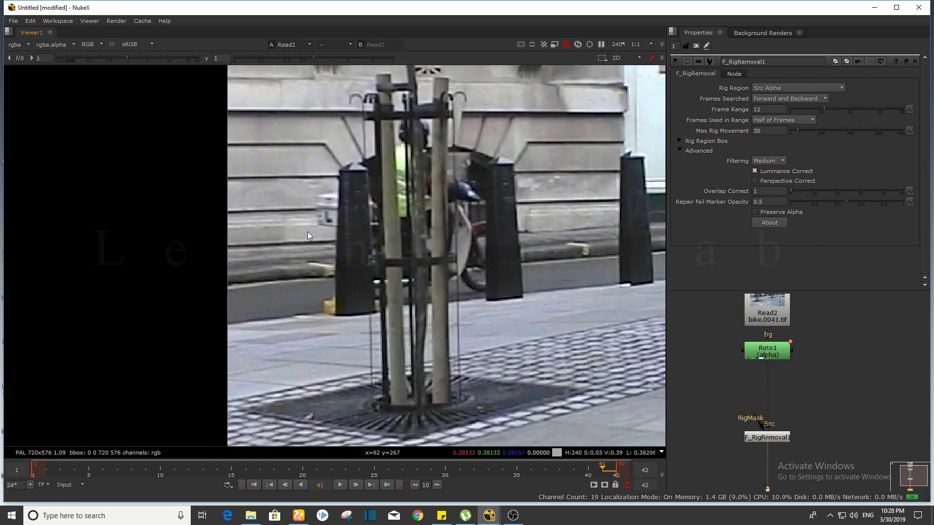
key(1)
key(2)
key(1)
key(2)
key(1)
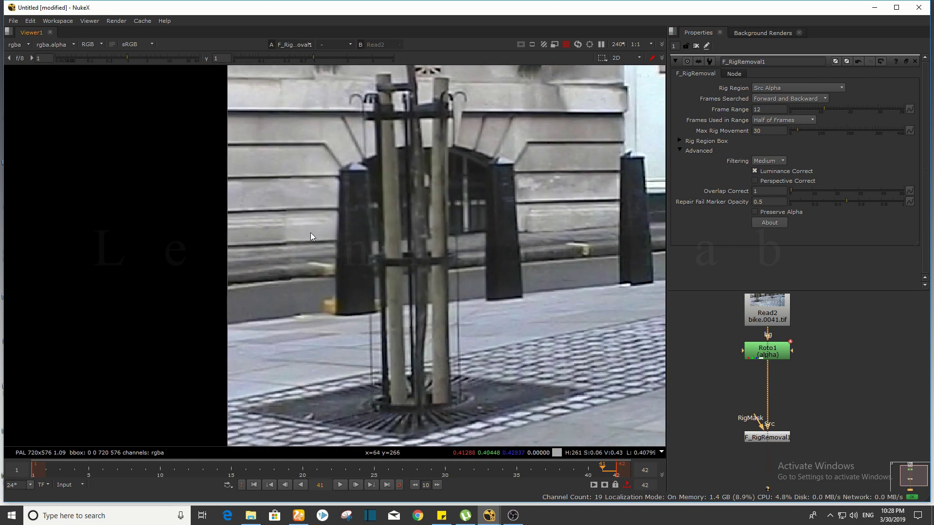
middle_drag(503, 176, 543, 190)
scroll(226, 251, up, 4)
middle_drag(423, 192, 351, 189)
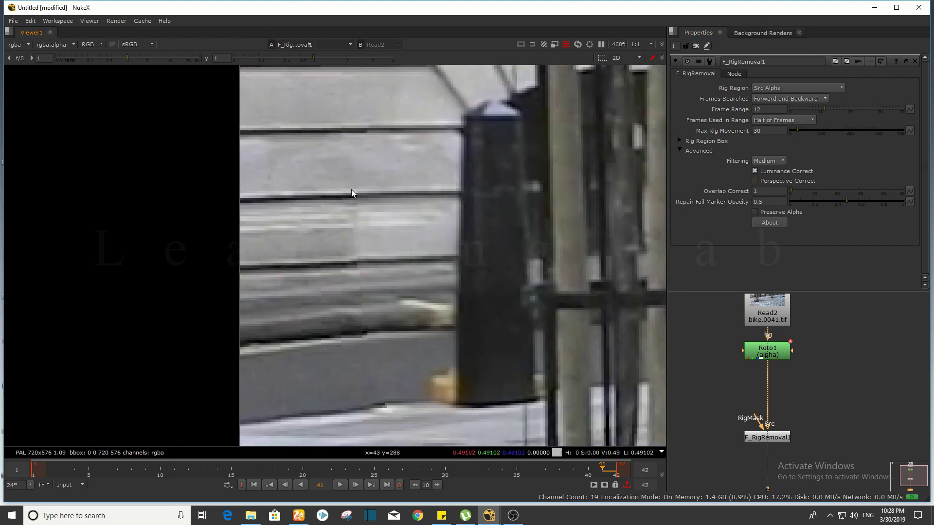
- Enable Perspective Correct on F_RigRemoval1, toggling it off and on again to compare the repaired wall at frame 41
scroll(351, 189, down, 2)
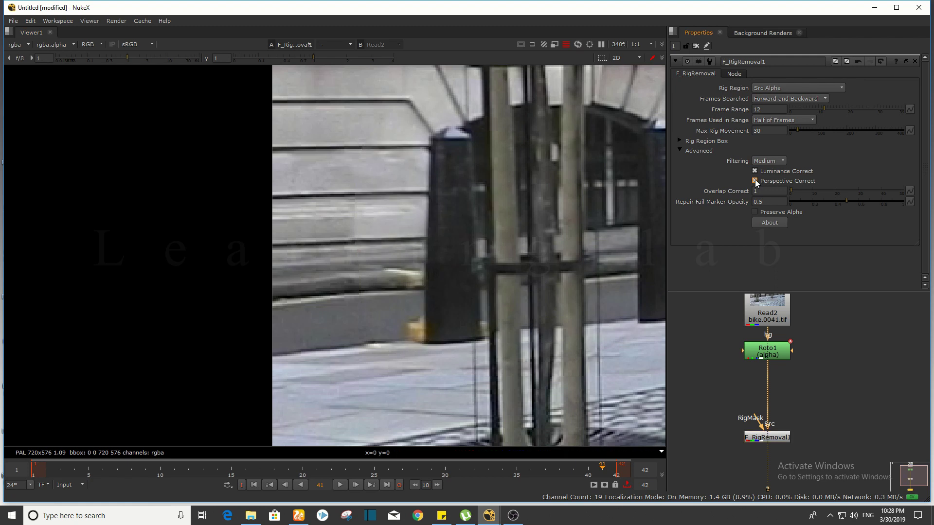
middle_drag(448, 227, 289, 190)
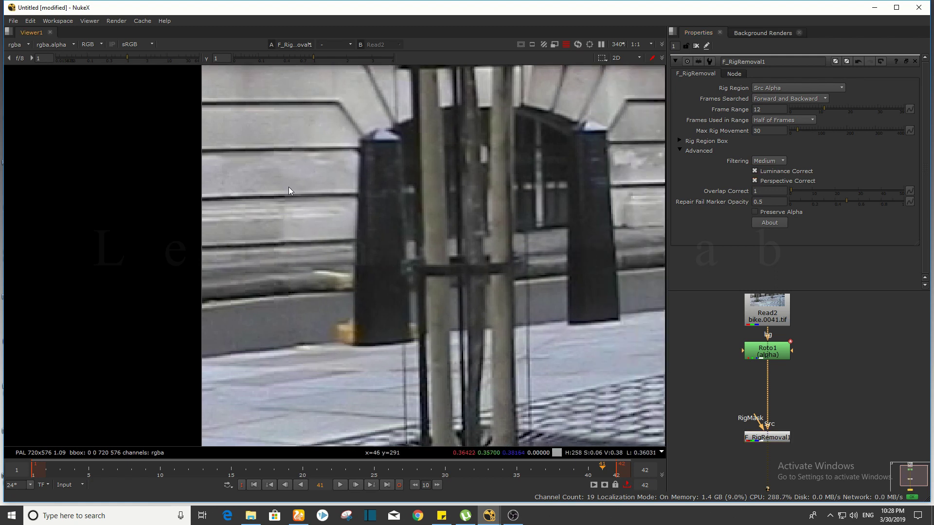
click(754, 181)
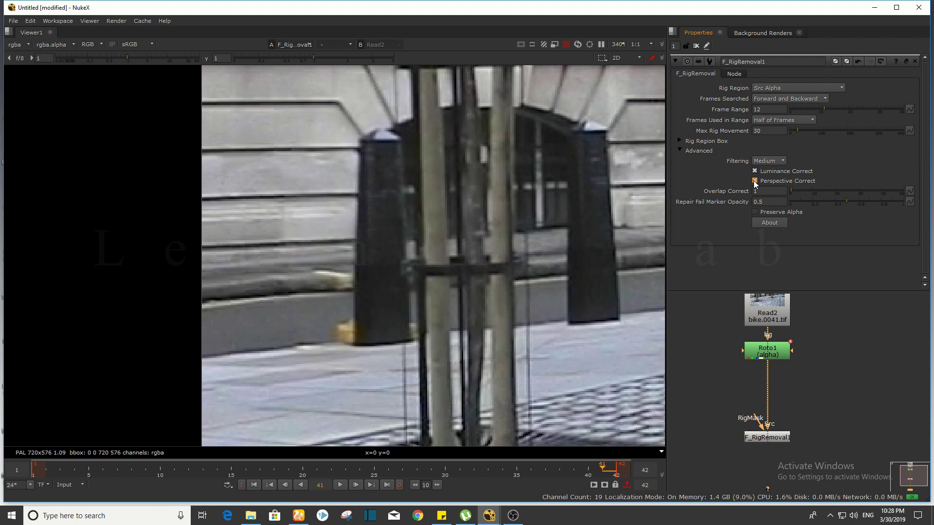
click(755, 181)
scroll(303, 232, down, 3)
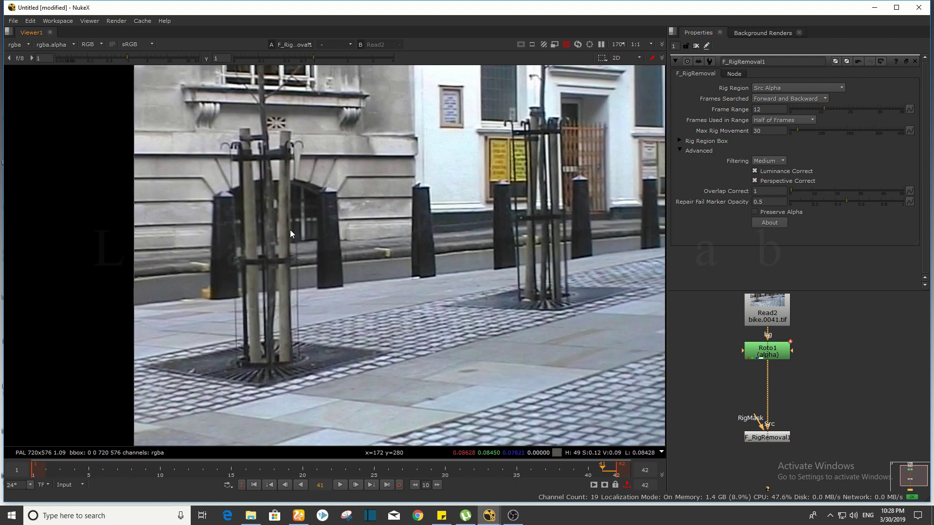
- Play the F_RigRemoval1 result over the frame range with the whole image in view, and stop playback
scroll(489, 254, down, 3)
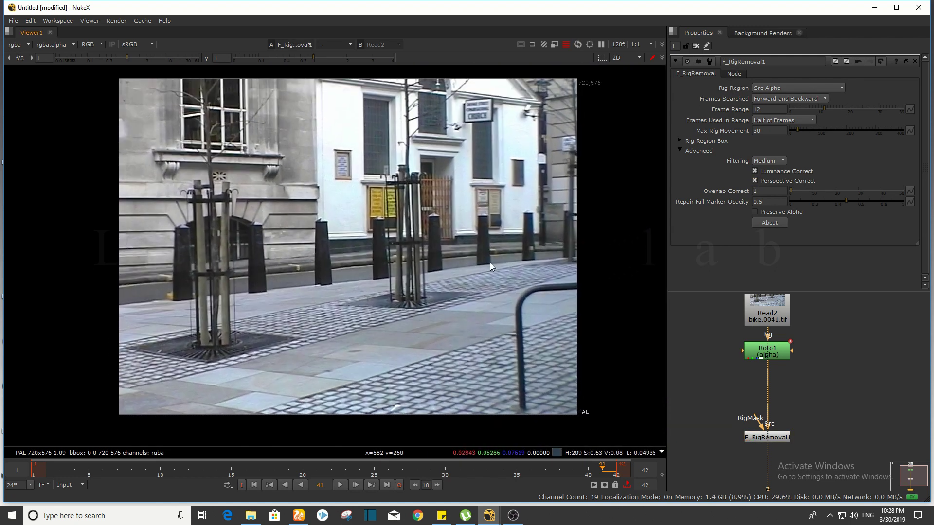
click(343, 484)
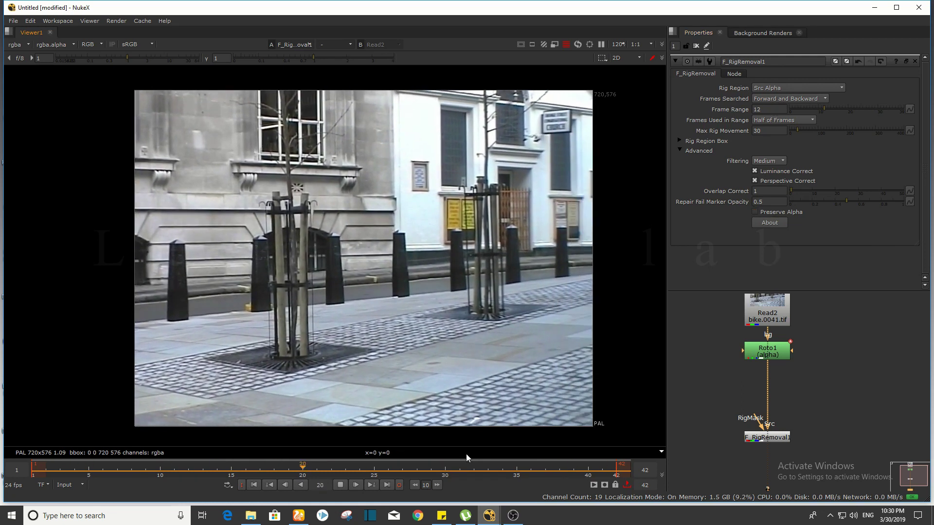
click(340, 485)
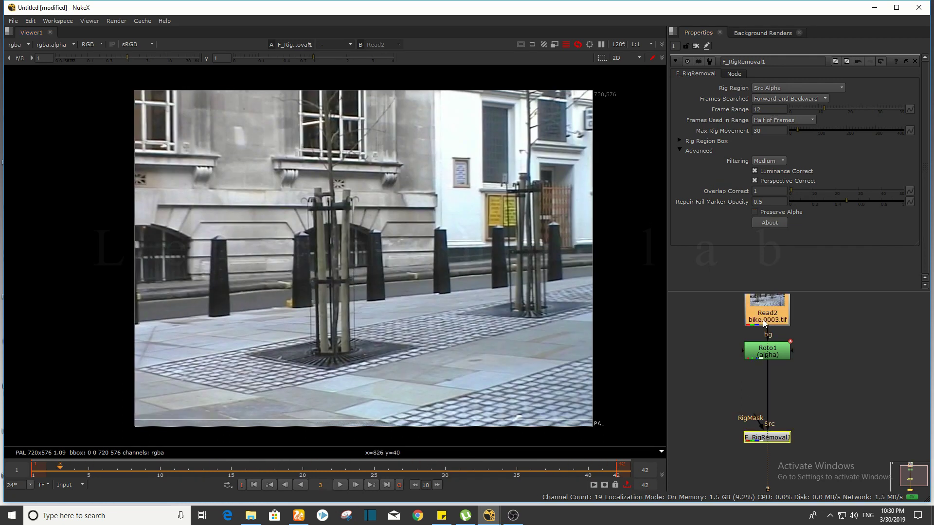
- Compare Read2 with F_RigRemoval1 at frame 3 and inspect the alpha channel of the F_RigRemoval1 output
key(1)
drag(821, 419, 701, 473)
key(1)
mouse_move(396, 286)
middle_down()
mouse_move(316, 287)
mouse_move(404, 276)
middle_up()
key(a)
key(a)
key(a)
key(a)
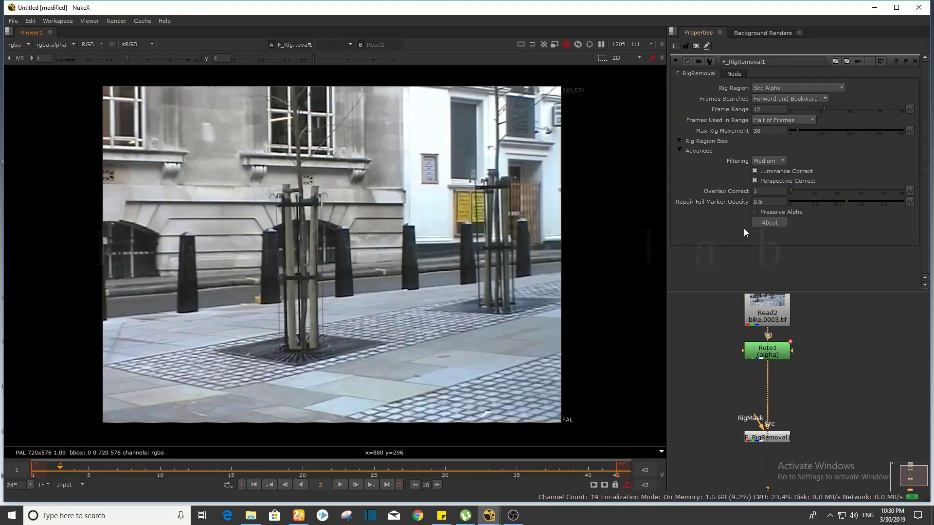
- Enable Preserve Alpha on F_RigRemoval1, compare its alpha channel with the colour image at frame 3, and disable the option again
click(764, 212)
key(a)
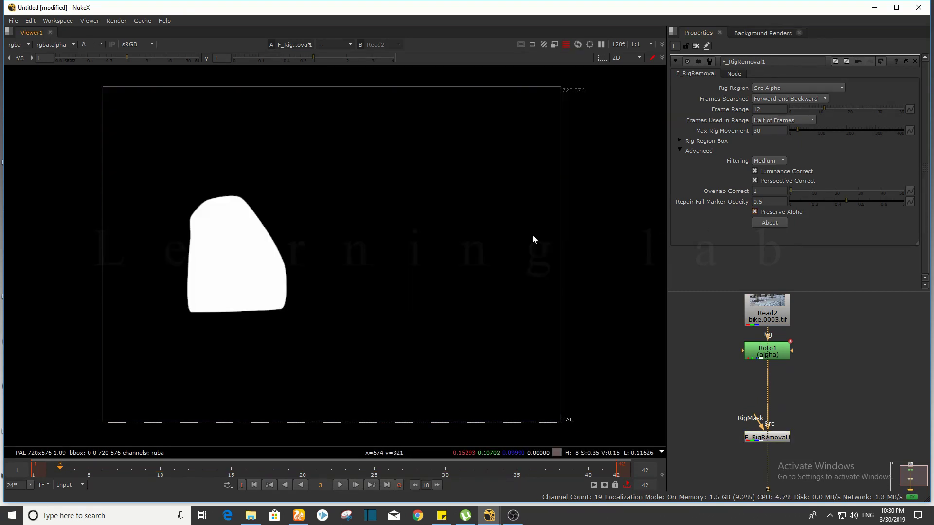
key(a)
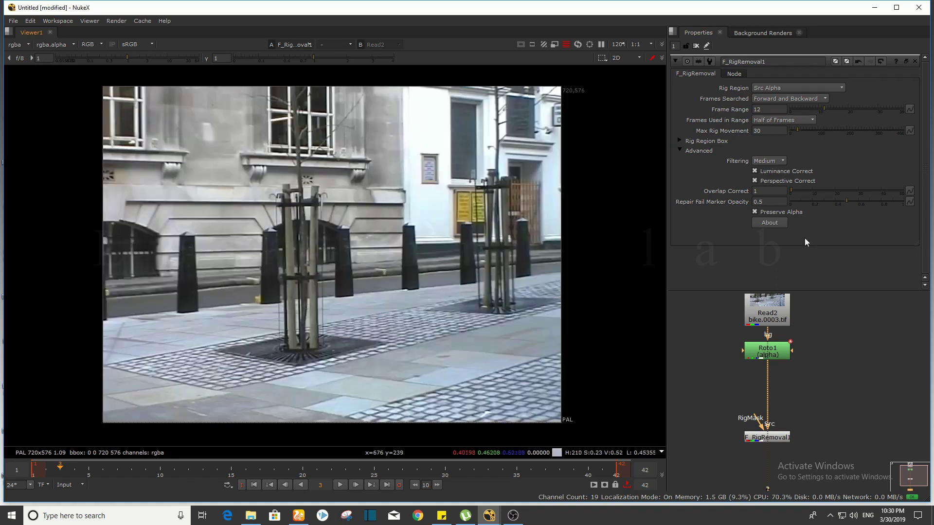
key(a)
key(a)
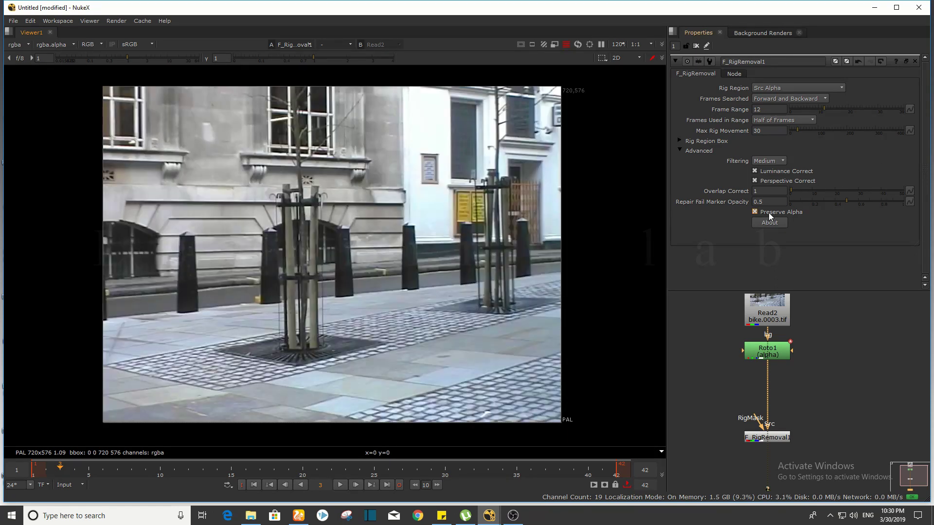
key(a)
key(a)
key(a)
key(a)
click(769, 213)
- View Read2 and F_RigRemoval1 in turn at frame 3, and play the cleaned street sequence
click(773, 299)
key(1)
drag(830, 412, 691, 456)
key(1)
middle_drag(331, 334, 356, 347)
click(344, 483)
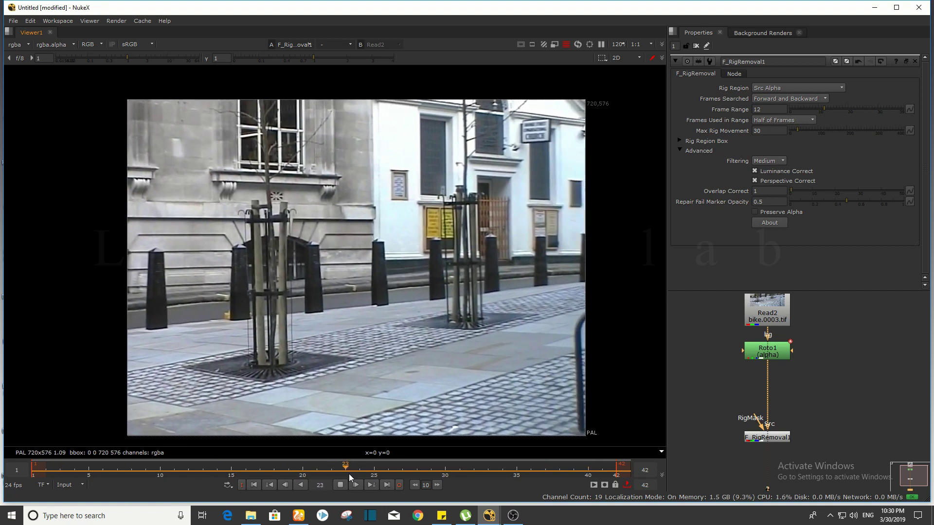
scroll(758, 412, up, 1)
middle_drag(798, 433, 806, 421)
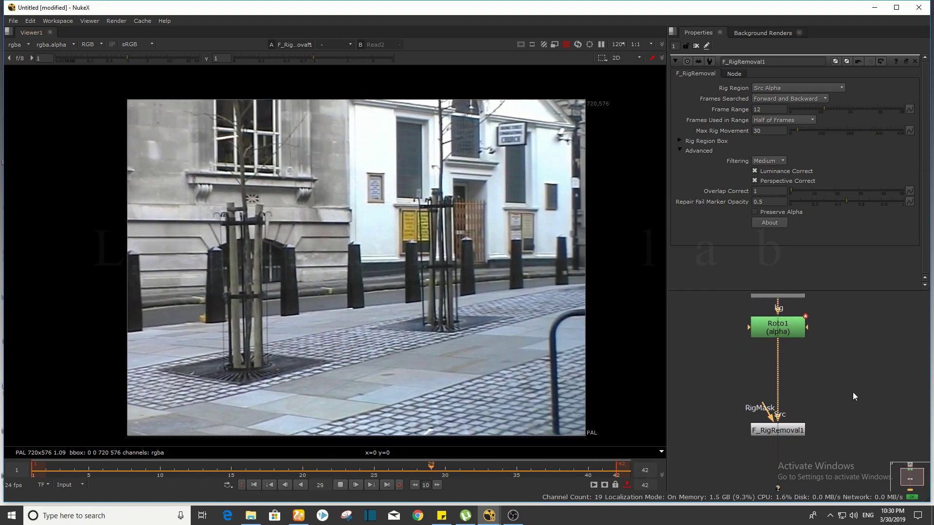
drag(853, 392, 699, 452)
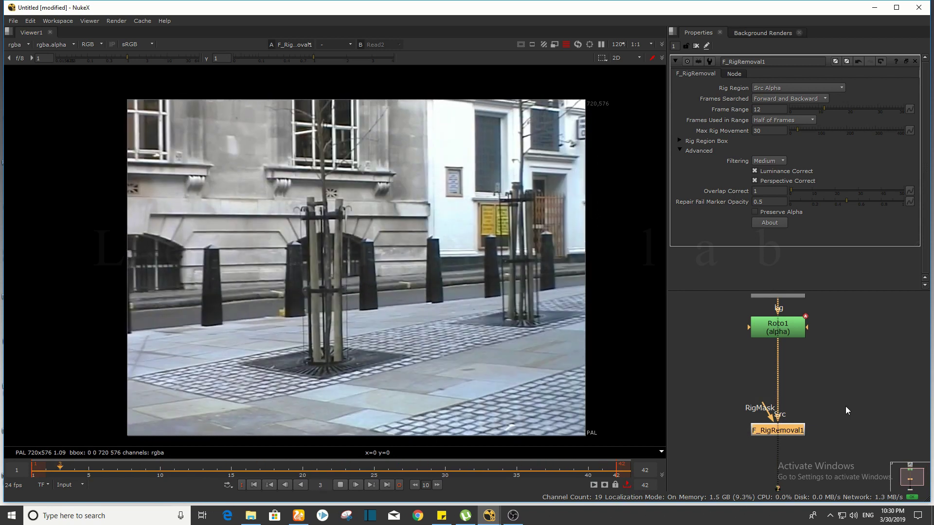
- Switch the running playback from F_RigRemoval1 to Read2 and back to compare the original and repaired footage in motion
scroll(859, 397, down, 1)
middle_drag(846, 365, 837, 395)
click(789, 337)
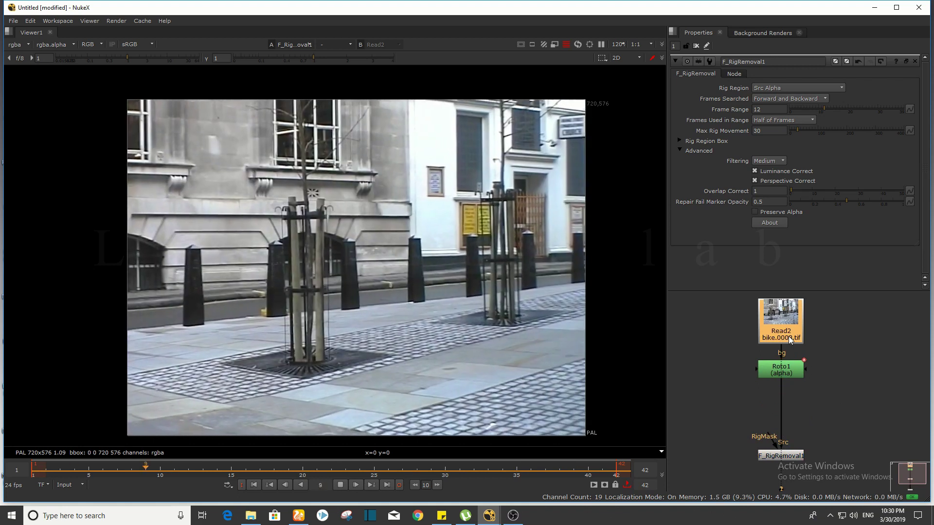
key(1)
middle_drag(858, 418, 858, 402)
drag(858, 403, 786, 436)
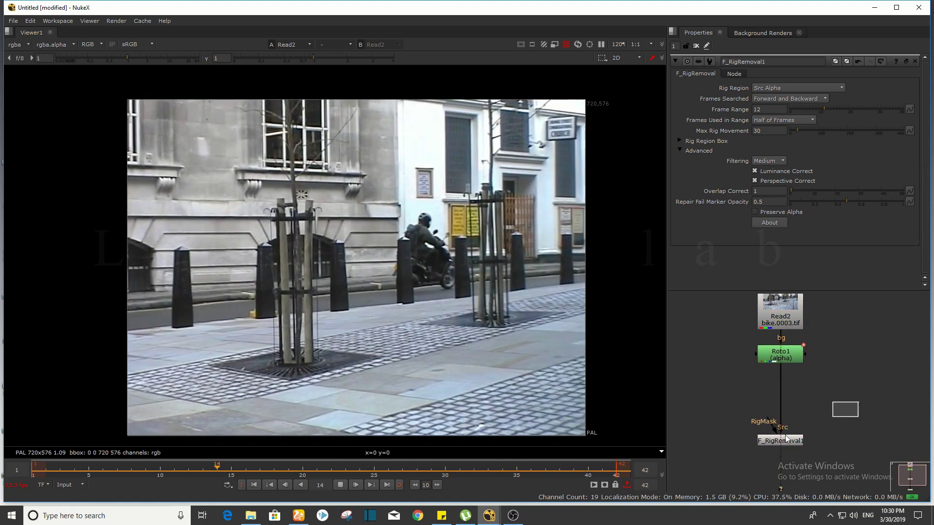
scroll(759, 443, up, 2)
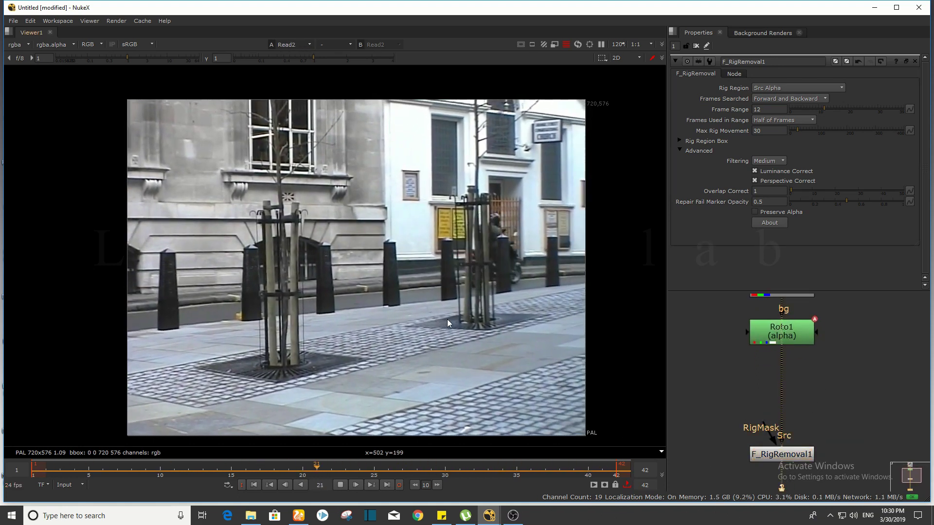
key(2)
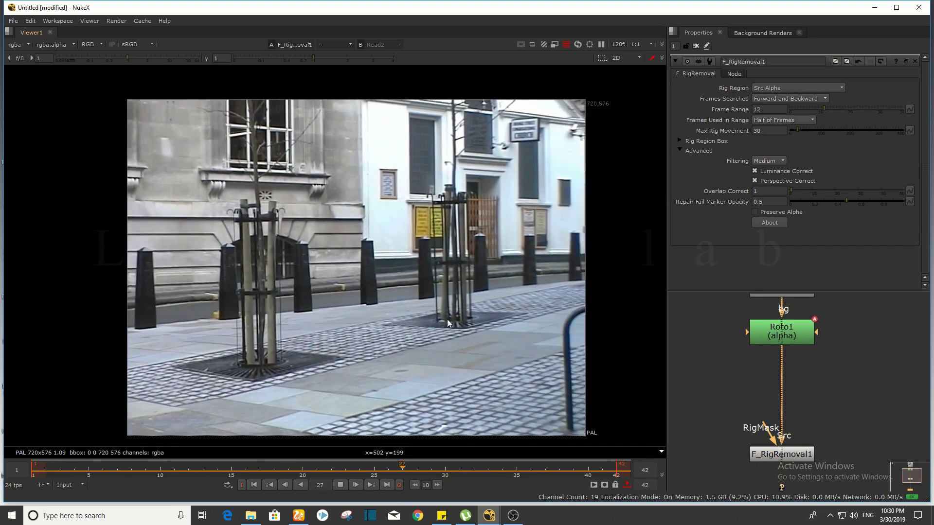